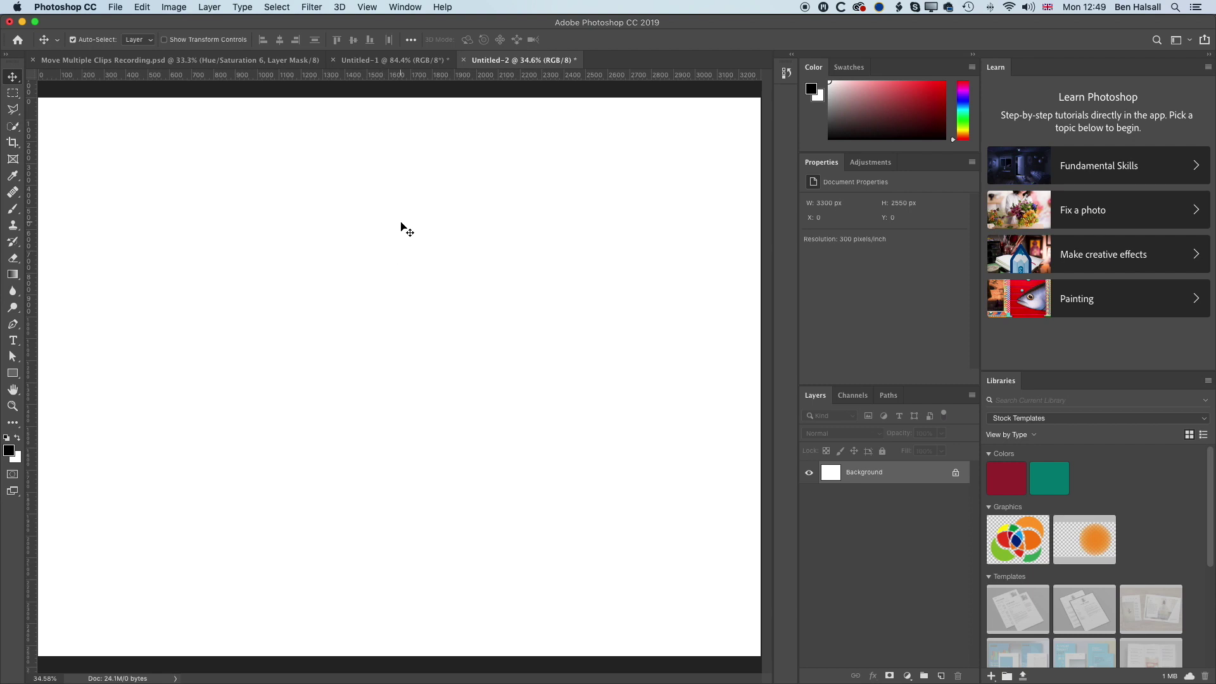
Reset Photoshop to the default Essentials workspace layout from the Window > Workspace menu
{"action": "left_click", "coordinate": [412, 7]}
{"action": "mouse_move", "coordinate": [420, 36]}
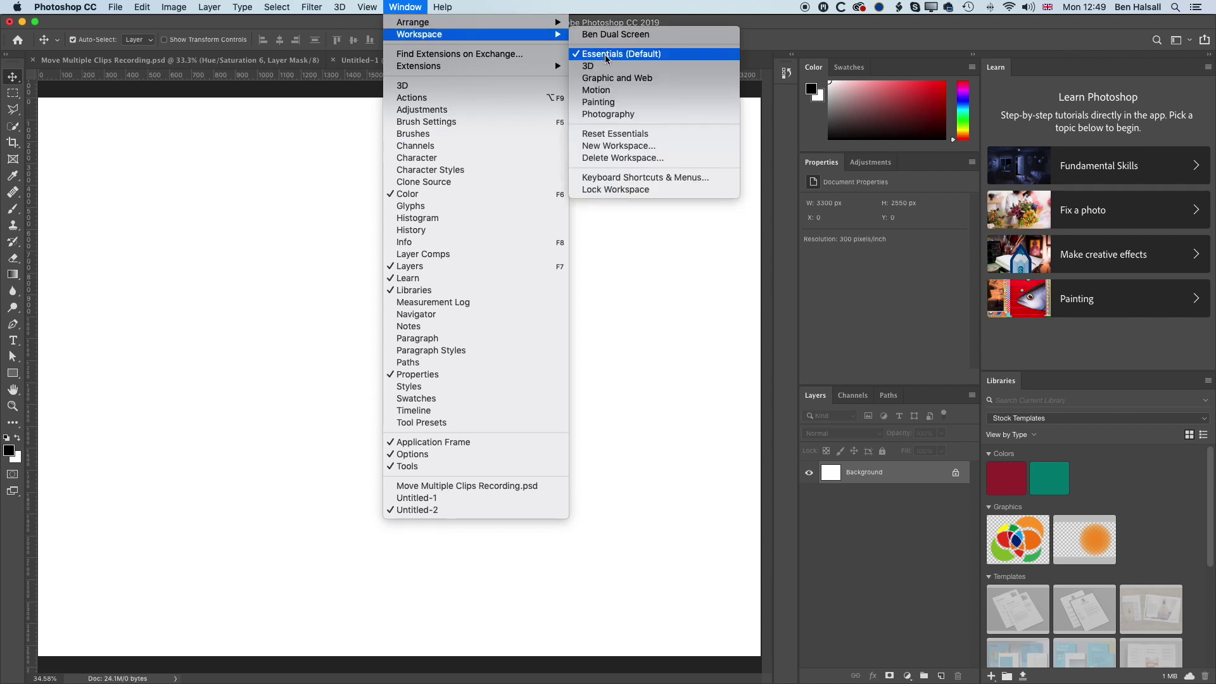
{"action": "left_click", "coordinate": [621, 136]}
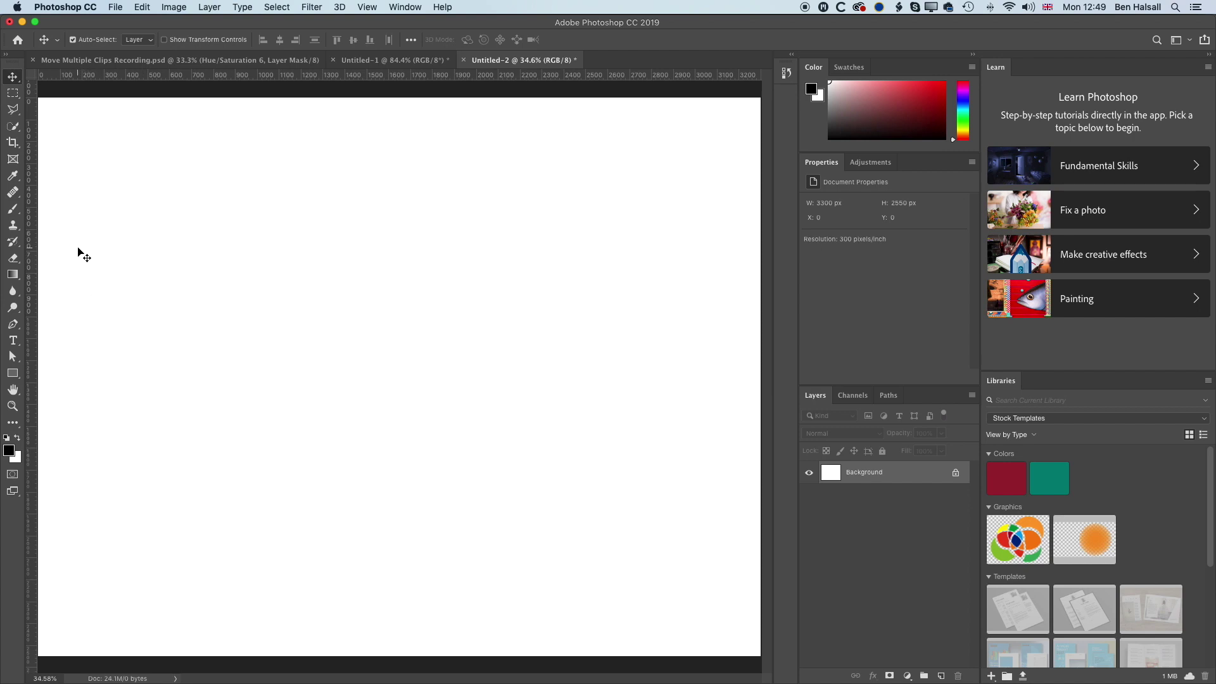
Select the Brush tool and set its size to 12 px
{"action": "left_click", "coordinate": [14, 210]}
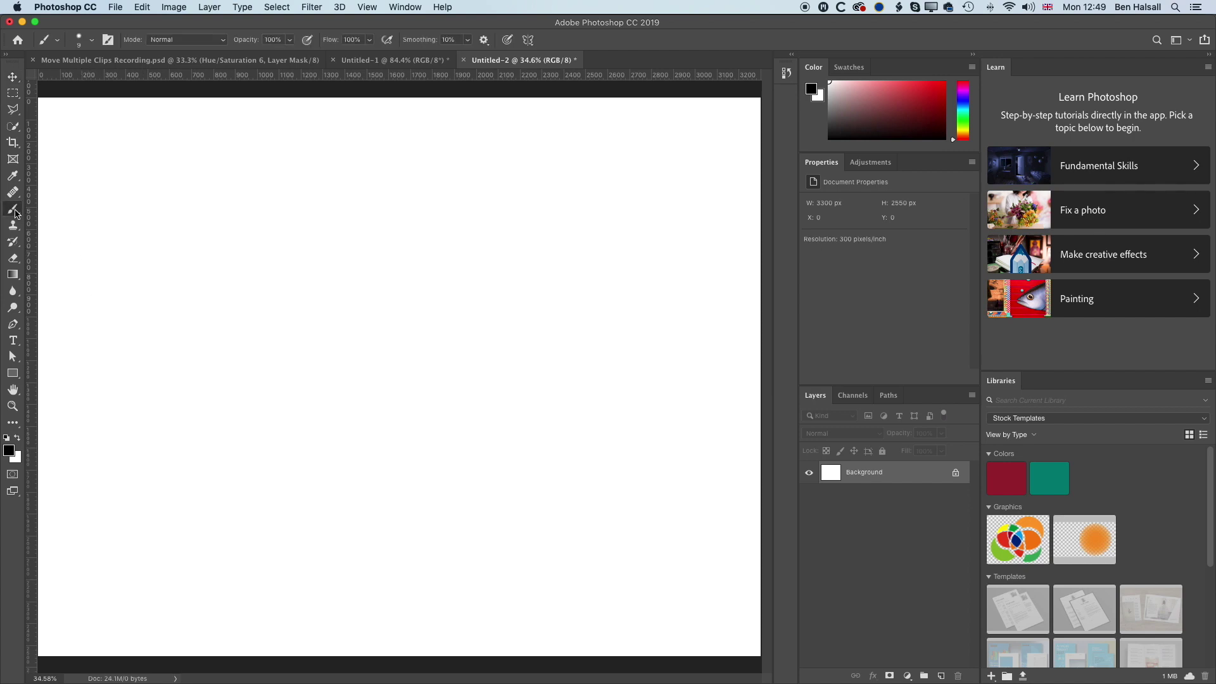
{"action": "left_click", "coordinate": [92, 40]}
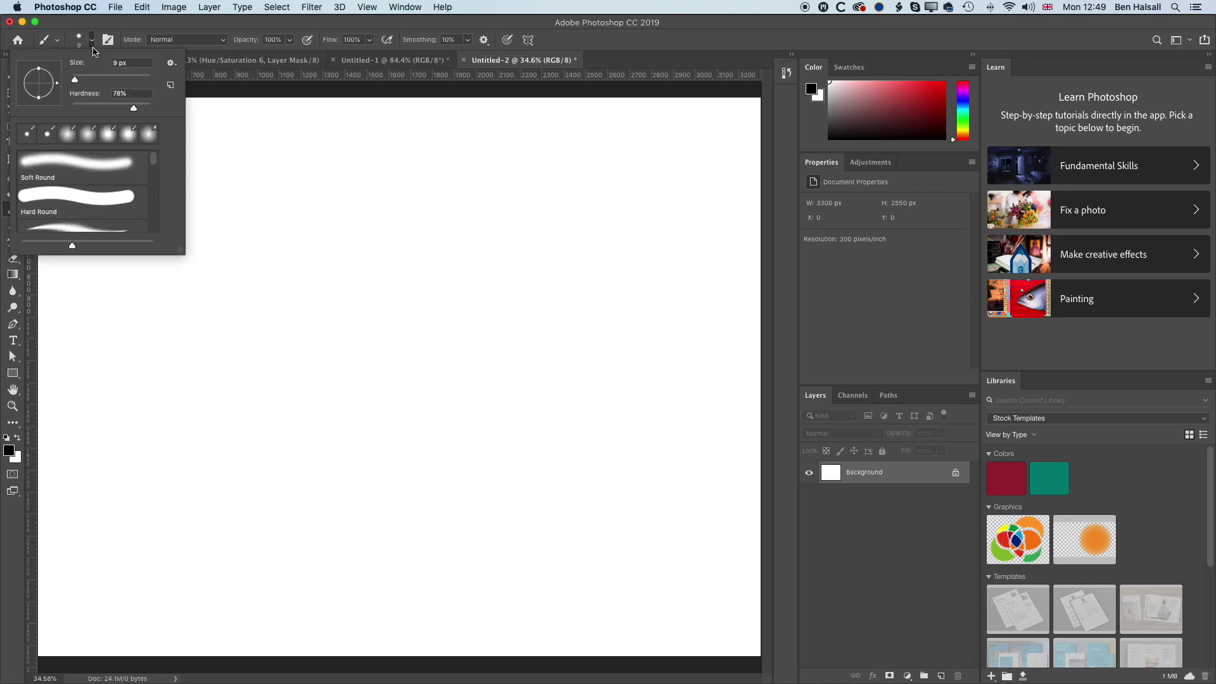
{"action": "left_click", "coordinate": [74, 81]}
{"action": "left_click_drag", "start_coordinate": [75, 81], "coordinate": [77, 82]}
{"action": "left_click", "coordinate": [202, 293]}
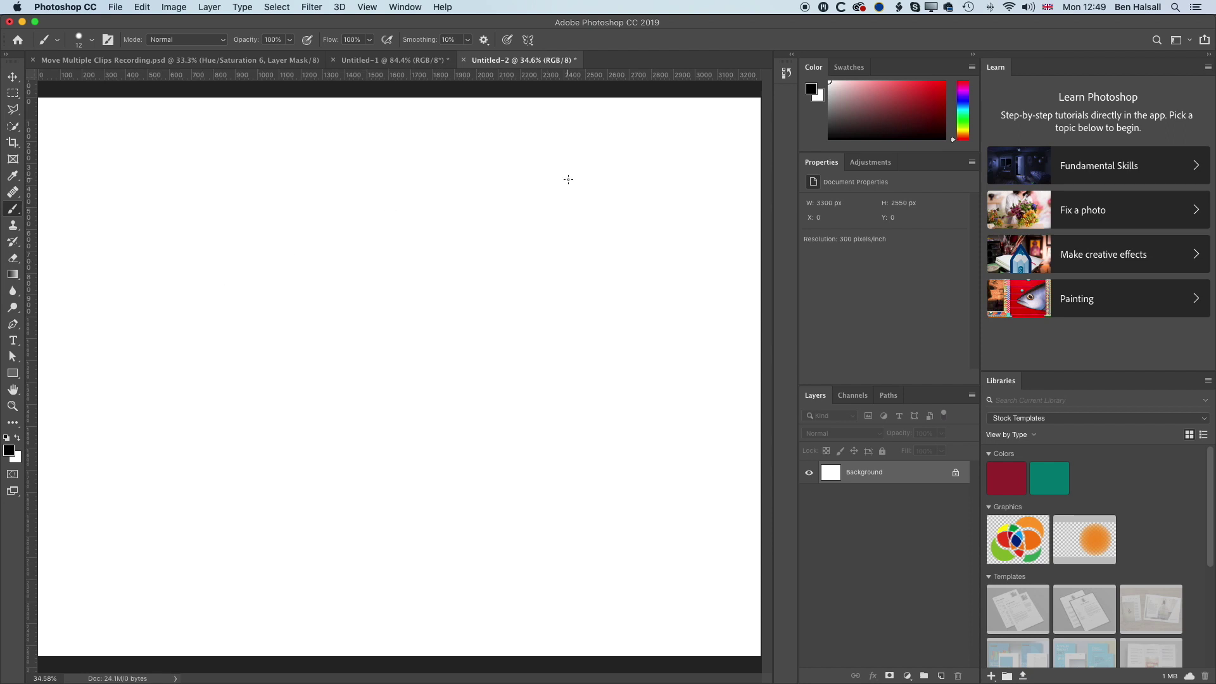
Set the foreground colour to violet and add an empty Layer 1 above Background
{"action": "left_click", "coordinate": [925, 89]}
{"action": "left_click_drag", "start_coordinate": [969, 101], "coordinate": [969, 91]}
{"action": "left_click", "coordinate": [813, 91]}
{"action": "left_click", "coordinate": [963, 90]}
{"action": "left_click_drag", "start_coordinate": [963, 90], "coordinate": [963, 93]}
{"action": "left_click", "coordinate": [916, 93]}
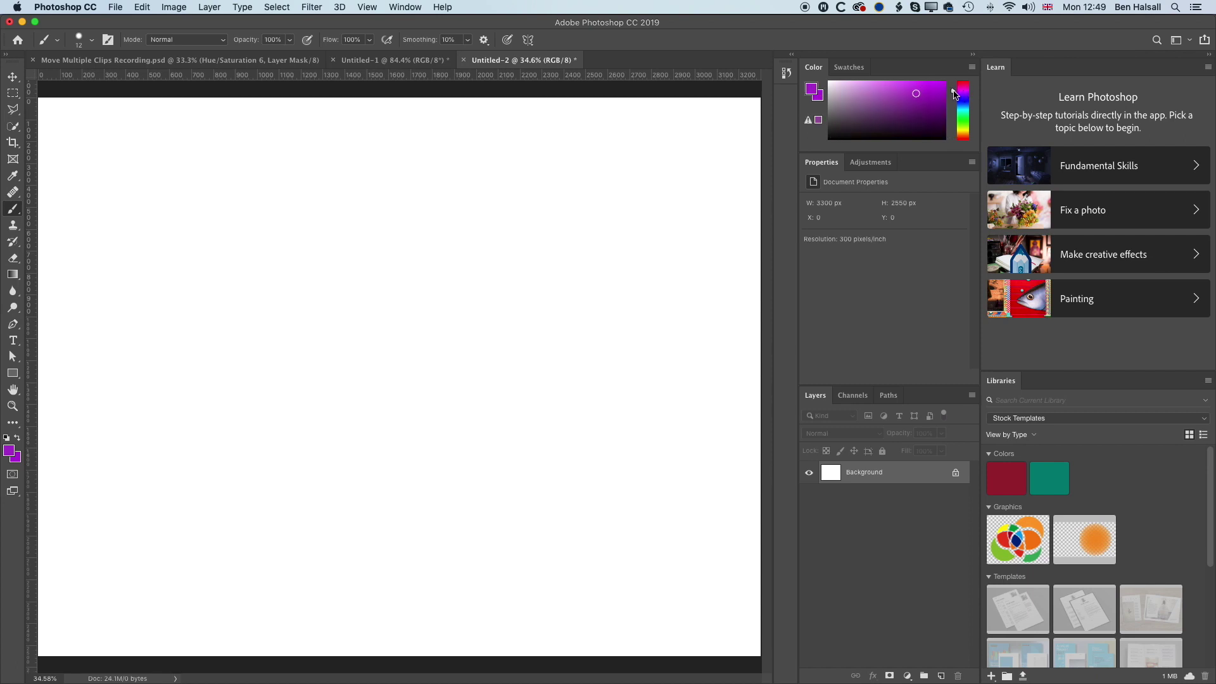
{"action": "left_click", "coordinate": [963, 92]}
{"action": "left_click_drag", "start_coordinate": [906, 94], "coordinate": [925, 95]}
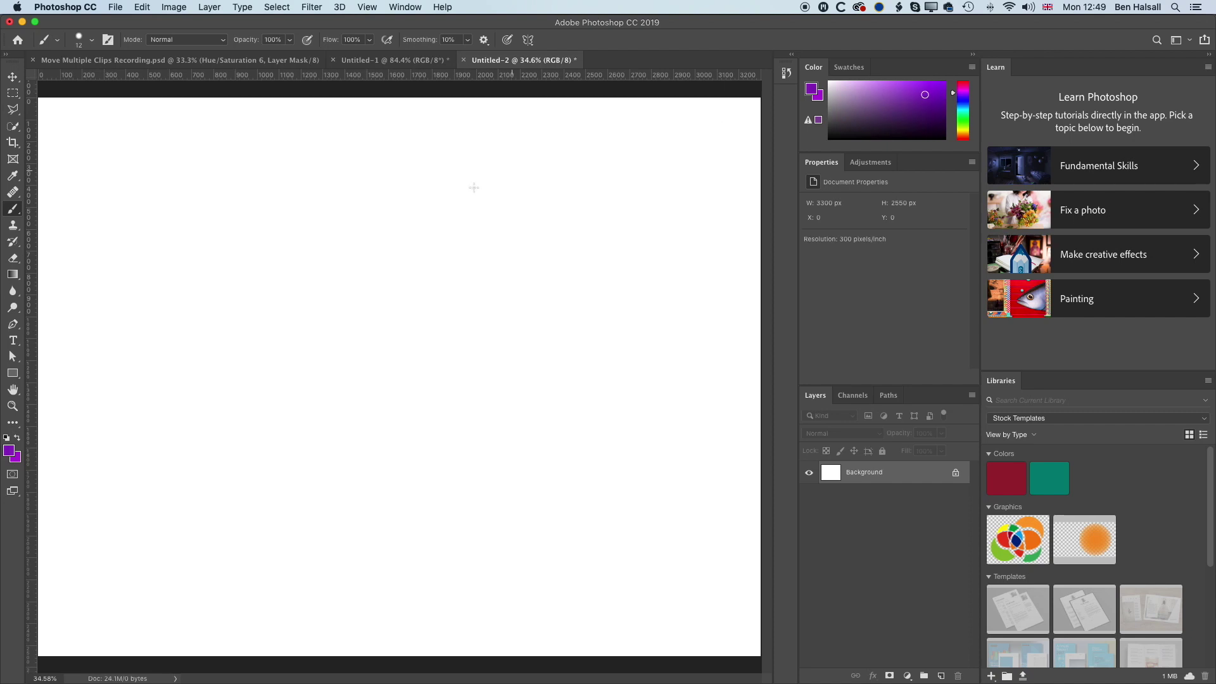
{"action": "left_click", "coordinate": [942, 676]}
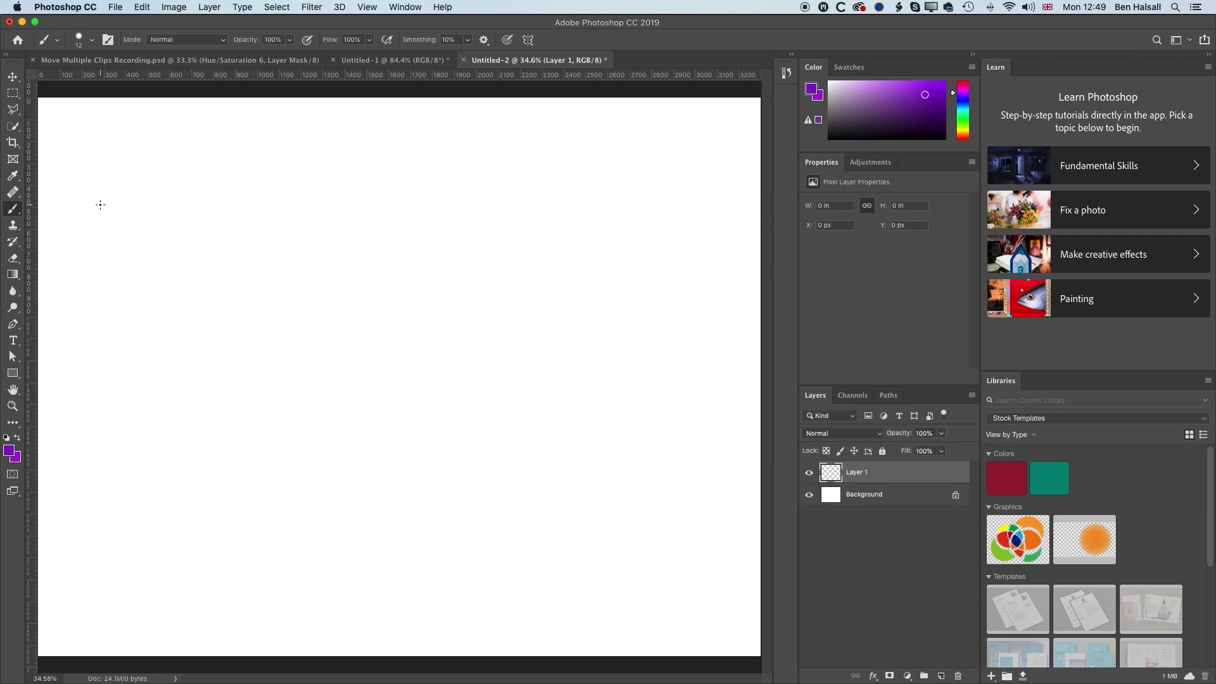
Paint a wavy violet stroke, then a parallel lemon-yellow stroke alongside it on Layer 1
{"action": "mouse_move", "coordinate": [97, 207]}
{"action": "left_mouse_down"}
{"action": "mouse_move", "coordinate": [145, 204]}
{"action": "mouse_move", "coordinate": [156, 251]}
{"action": "mouse_move", "coordinate": [221, 258]}
{"action": "mouse_move", "coordinate": [259, 341]}
{"action": "mouse_move", "coordinate": [312, 324]}
{"action": "mouse_move", "coordinate": [380, 393]}
{"action": "left_mouse_up"}
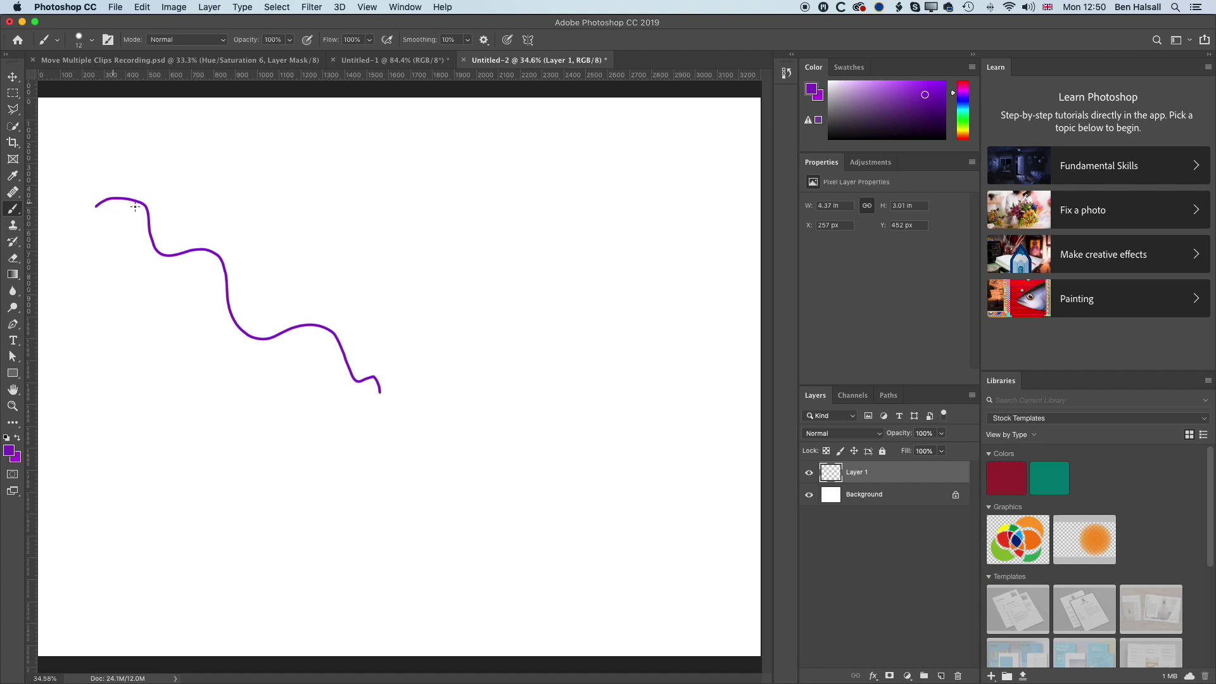
{"action": "left_click", "coordinate": [963, 130]}
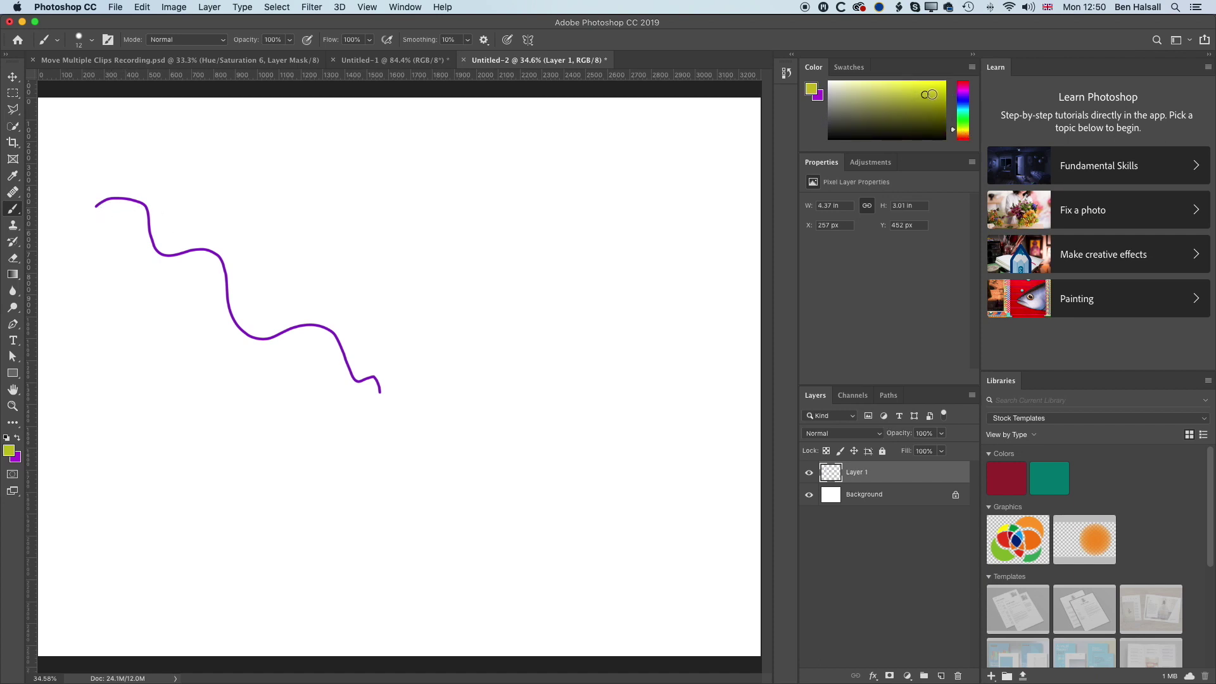
{"action": "left_click", "coordinate": [940, 87]}
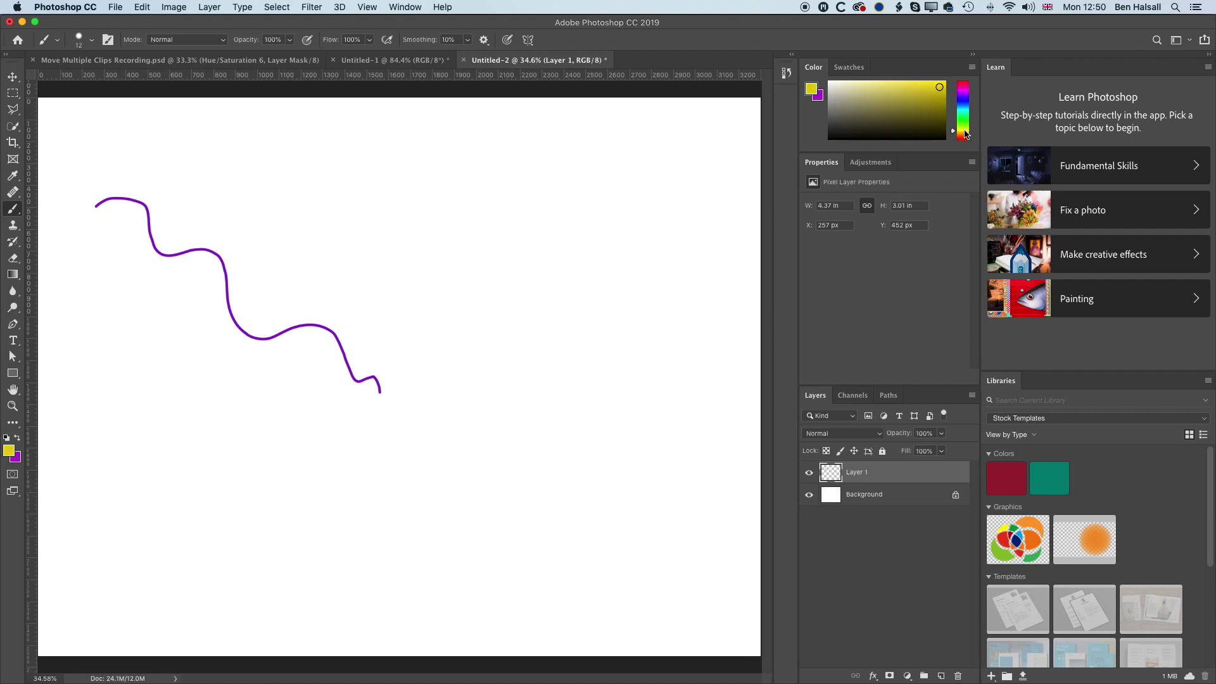
{"action": "left_click", "coordinate": [964, 132]}
{"action": "left_click", "coordinate": [965, 131]}
{"action": "left_click", "coordinate": [940, 86]}
{"action": "mouse_move", "coordinate": [140, 239]}
{"action": "left_mouse_down"}
{"action": "mouse_move", "coordinate": [180, 266]}
{"action": "mouse_move", "coordinate": [210, 259]}
{"action": "mouse_move", "coordinate": [228, 328]}
{"action": "mouse_move", "coordinate": [244, 339]}
{"action": "mouse_move", "coordinate": [323, 335]}
{"action": "mouse_move", "coordinate": [372, 390]}
{"action": "left_mouse_up"}
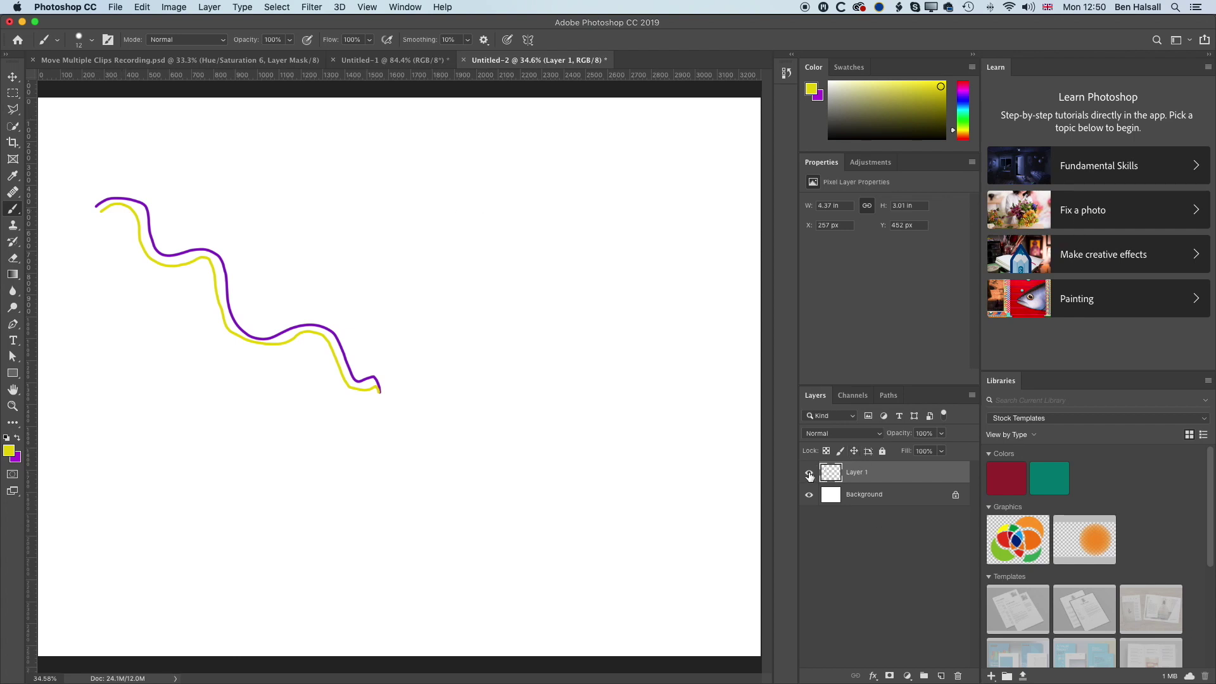
{"action": "left_click", "coordinate": [809, 475]}
Free Transform Layer 1, pivoting on the strokes' lower-right end, and rotate it about 10°
{"action": "left_click", "coordinate": [809, 474]}
{"action": "left_click", "coordinate": [142, 7]}
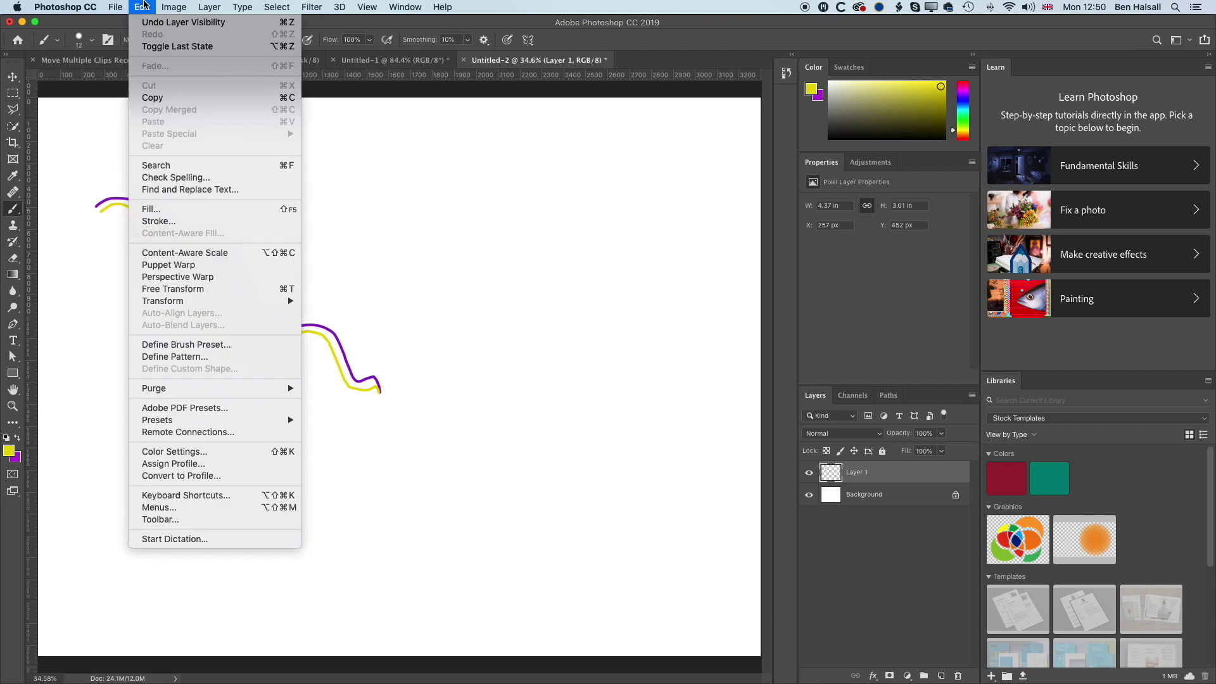
{"action": "left_click", "coordinate": [209, 293]}
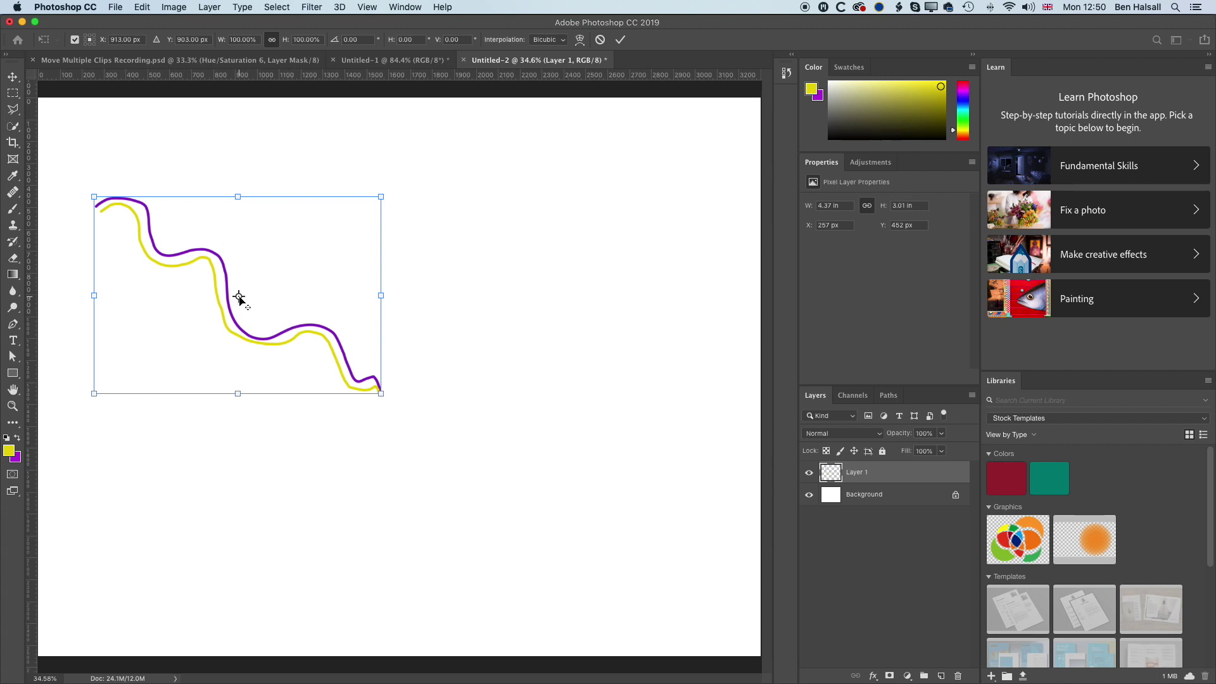
{"action": "mouse_move", "coordinate": [239, 299]}
{"action": "left_mouse_down"}
{"action": "mouse_move", "coordinate": [256, 300]}
{"action": "mouse_move", "coordinate": [247, 298]}
{"action": "left_mouse_up"}
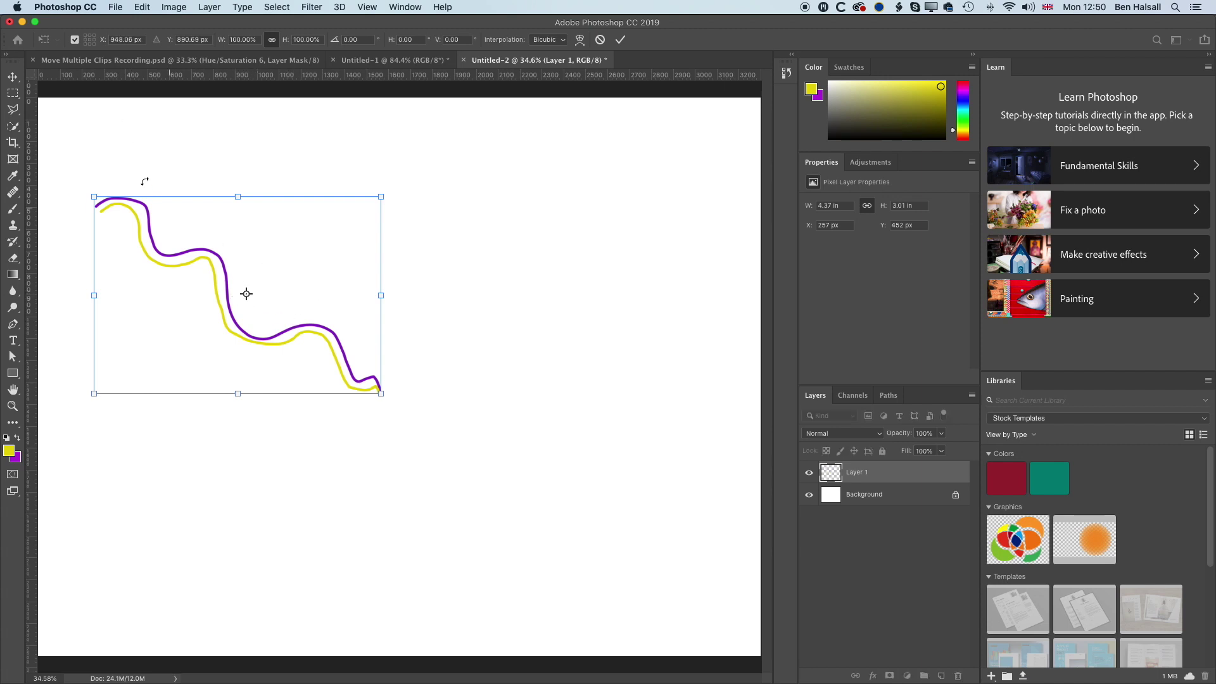
{"action": "left_click", "coordinate": [74, 40]}
{"action": "left_click", "coordinate": [74, 40]}
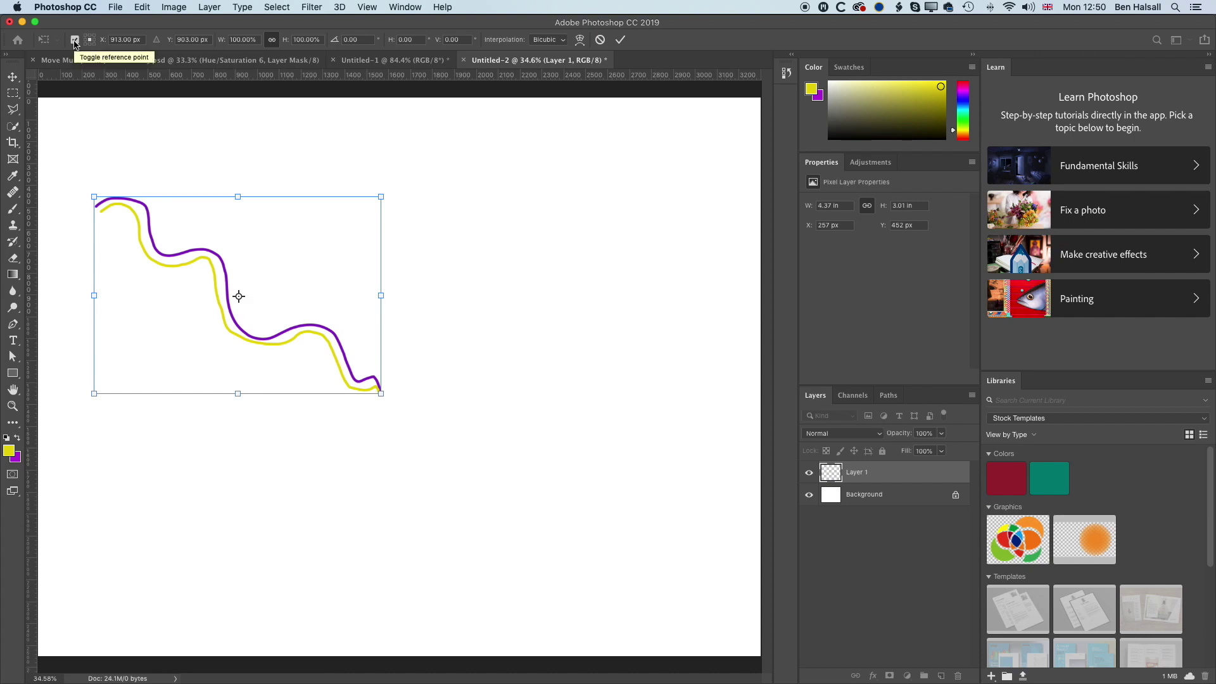
{"action": "left_click", "coordinate": [74, 40]}
{"action": "left_click", "coordinate": [75, 40]}
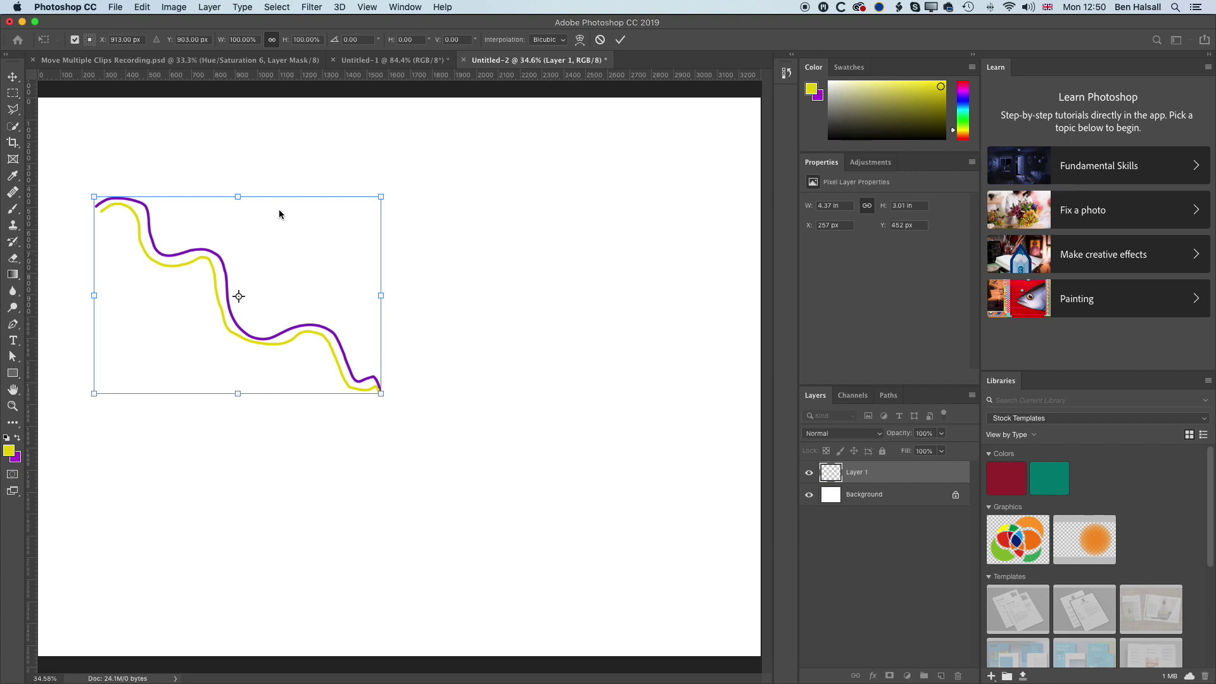
{"action": "left_click_drag", "start_coordinate": [247, 300], "coordinate": [378, 397]}
{"action": "left_click_drag", "start_coordinate": [83, 188], "coordinate": [148, 164]}
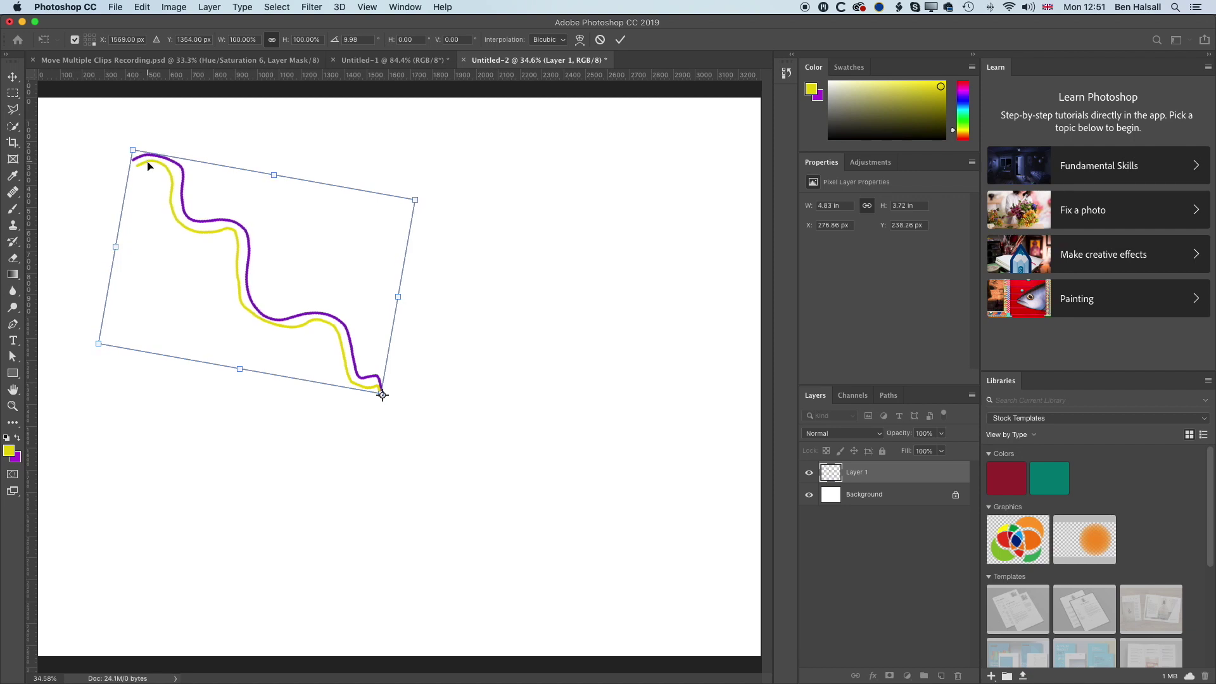
{"action": "key", "text": "Return"}
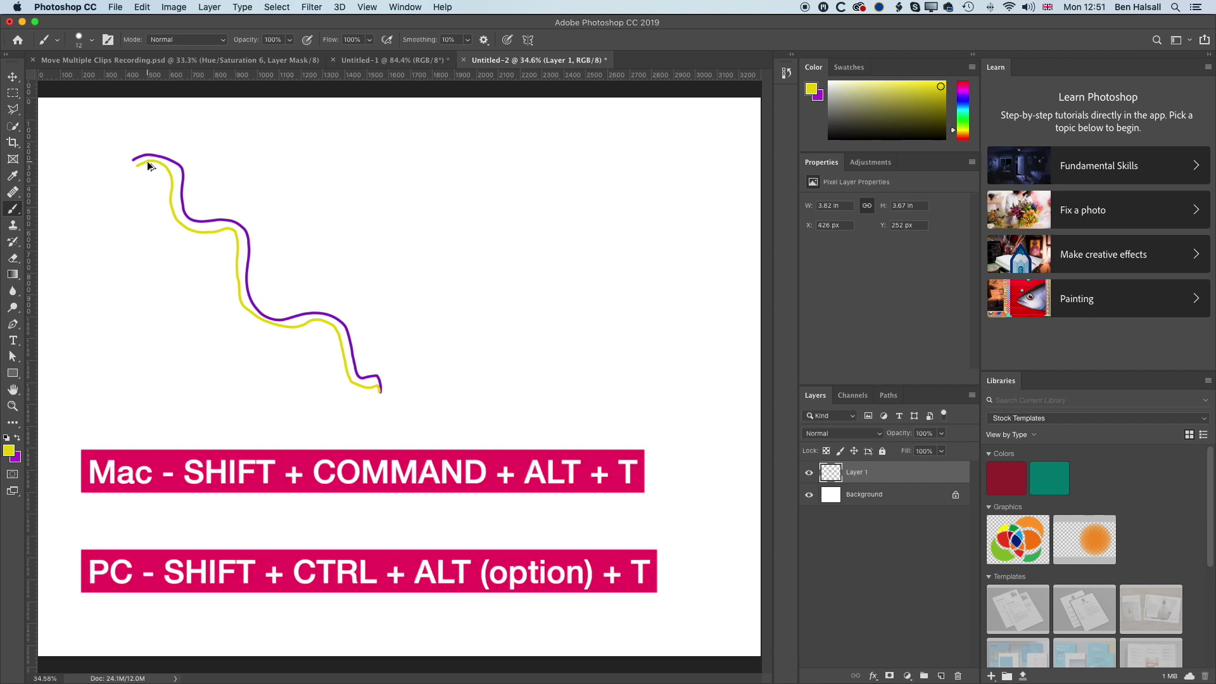
Repeat the duplicate-and-rotate transform nine times, fanning copies into a radial purple-and-yellow sunburst
{"action": "key", "text": "alt+shift+super+t"}
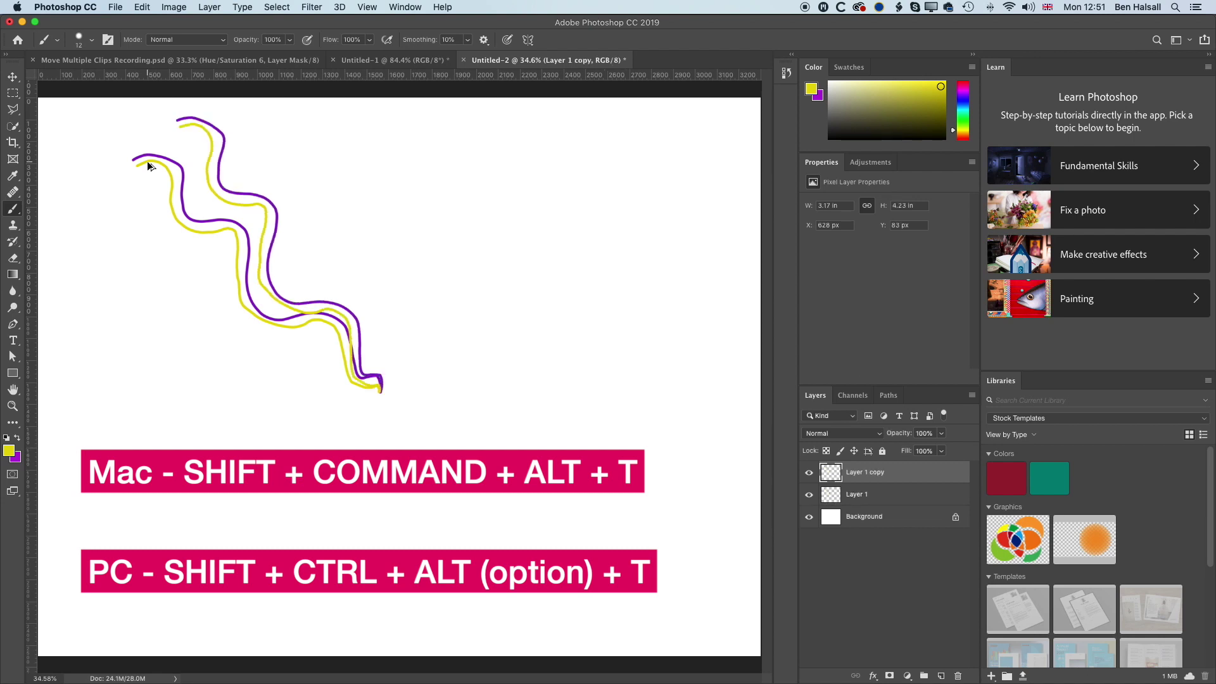
{"action": "key", "text": "alt+shift+super+t"}
{"action": "key", "text": "alt+shift+super+t"}
{"action": "key", "text": "alt+shift+super+t"}
{"action": "key", "text": "alt+shift+super+t"}
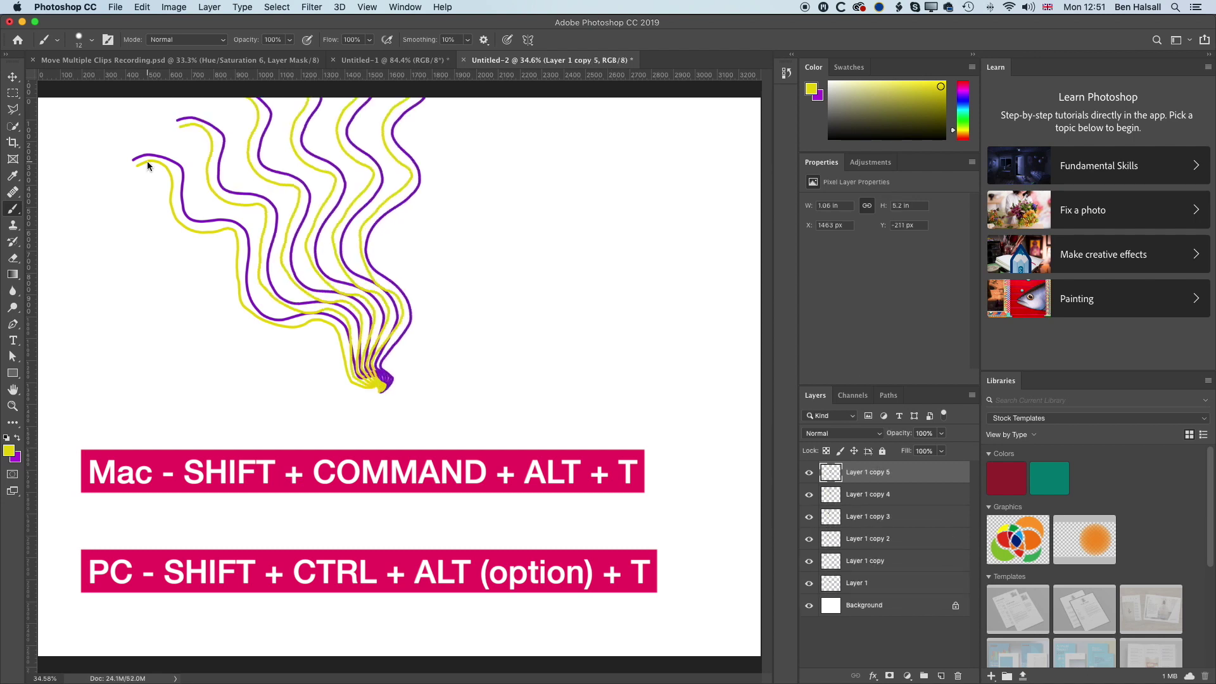
{"action": "key", "text": "alt+shift+super+t"}
{"action": "key", "text": "alt+shift+super+t"}
{"action": "key", "text": "alt+shift+super+t"}
{"action": "key", "text": "alt+shift+super+t"}
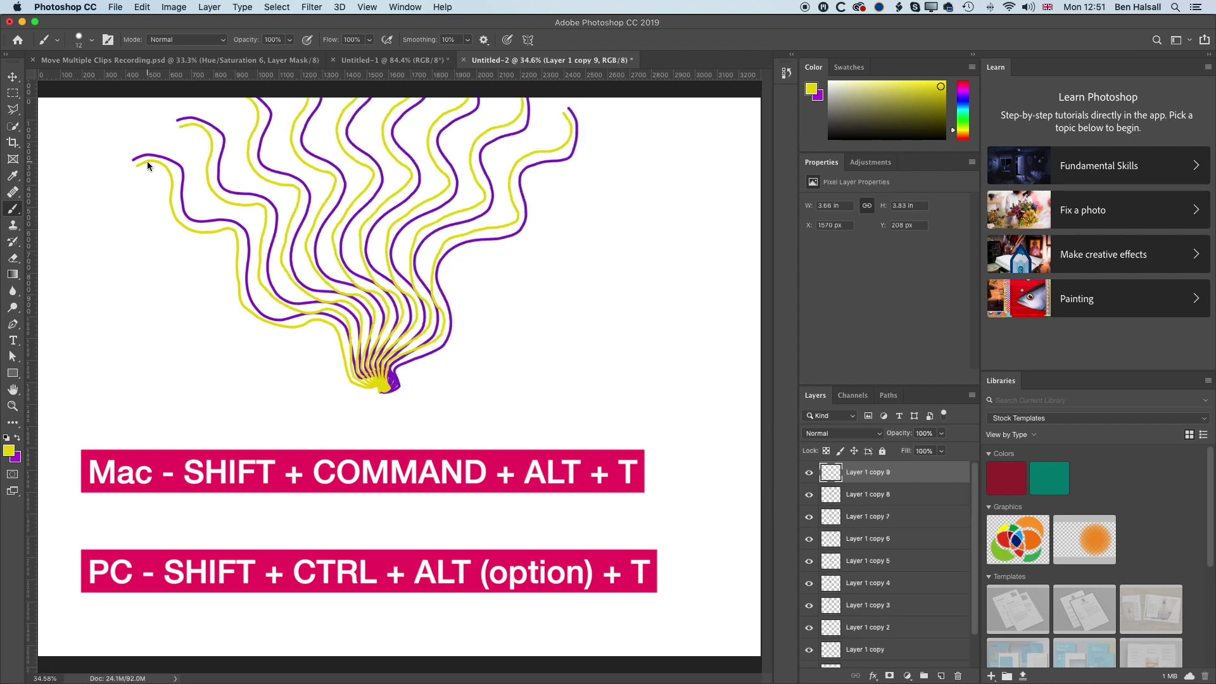
{"action": "key", "text": "alt+shift+super+t"}
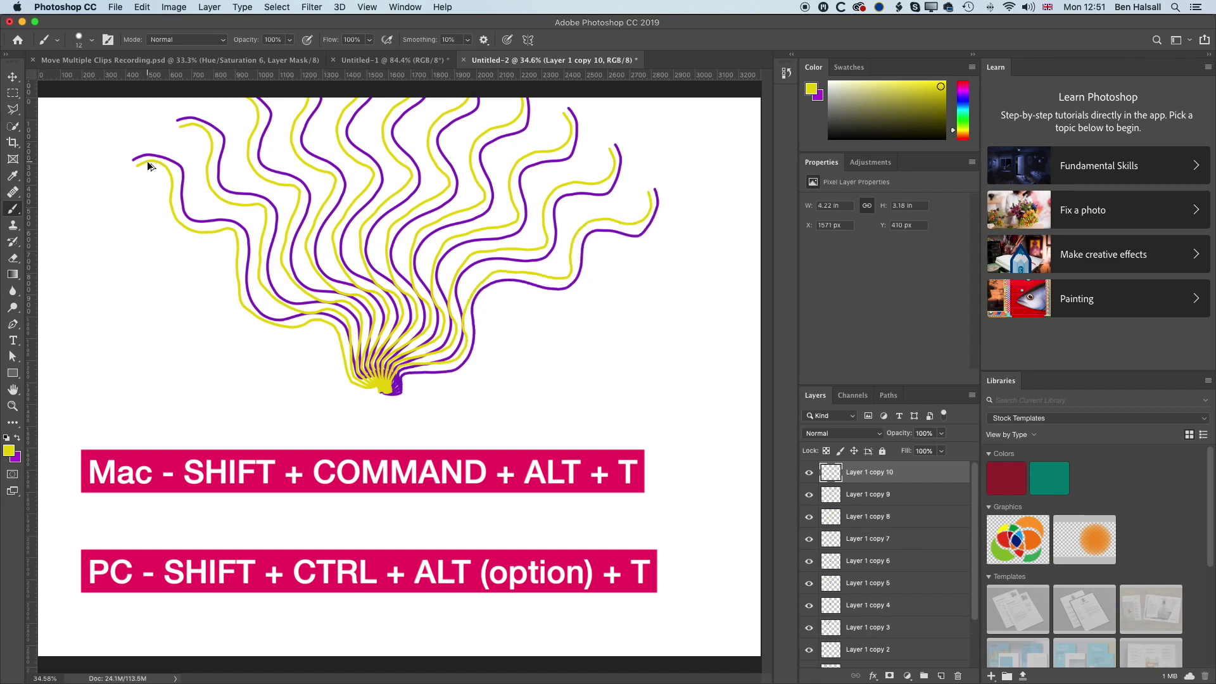
{"action": "key", "text": "alt+shift+super+t"}
{"action": "key", "text": "alt+shift+super+t"}
{"action": "key", "text": "alt+shift+super+t"}
{"action": "key", "text": "alt+shift+super+t"}
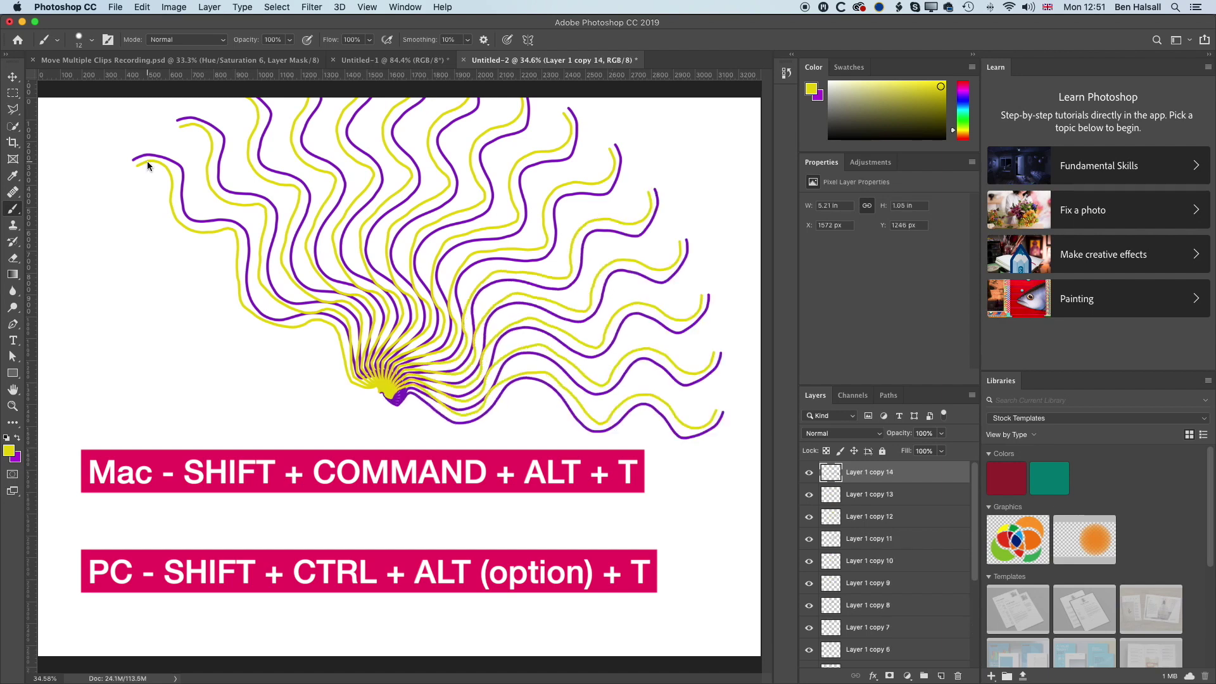
{"action": "key", "text": "alt+shift+super+t"}
{"action": "key", "text": "alt+shift+super+t"}
{"action": "key", "text": "alt+shift+super+t"}
{"action": "key", "text": "alt+shift+super+t"}
{"action": "key", "text": "alt+shift+super+t"}
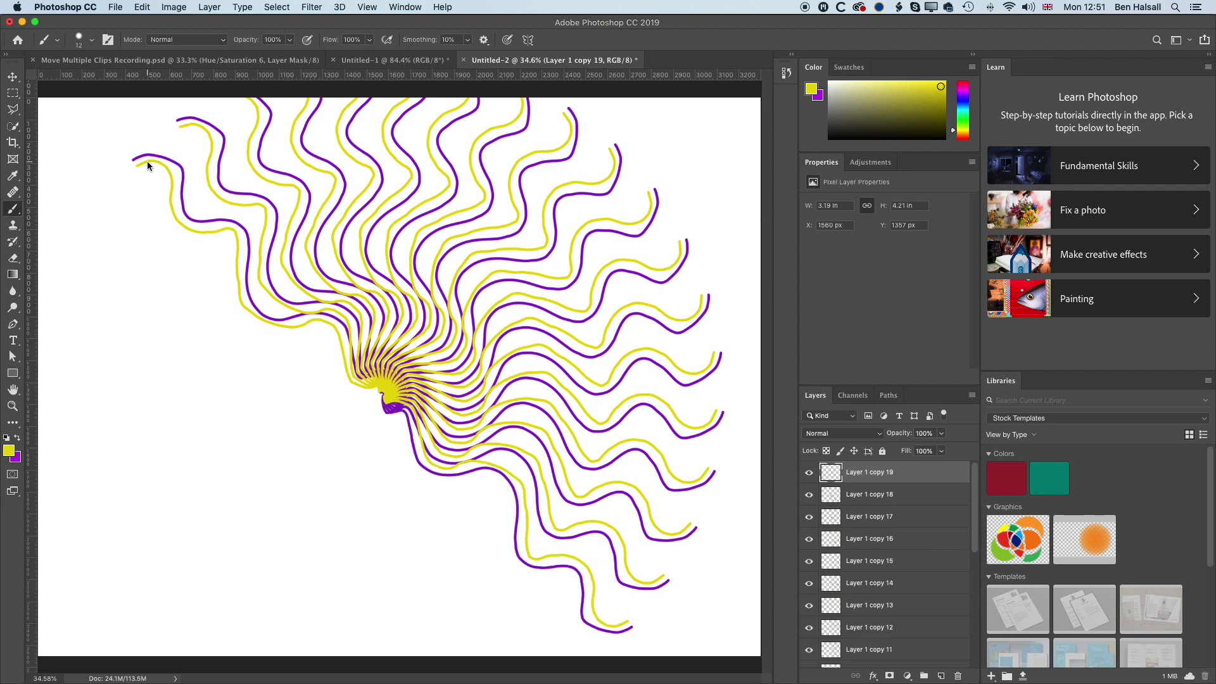
{"action": "key", "text": "alt+shift+super+t"}
{"action": "key", "text": "alt+shift+super+t"}
{"action": "key", "text": "alt+shift+super+t"}
{"action": "key", "text": "alt+shift+super+t"}
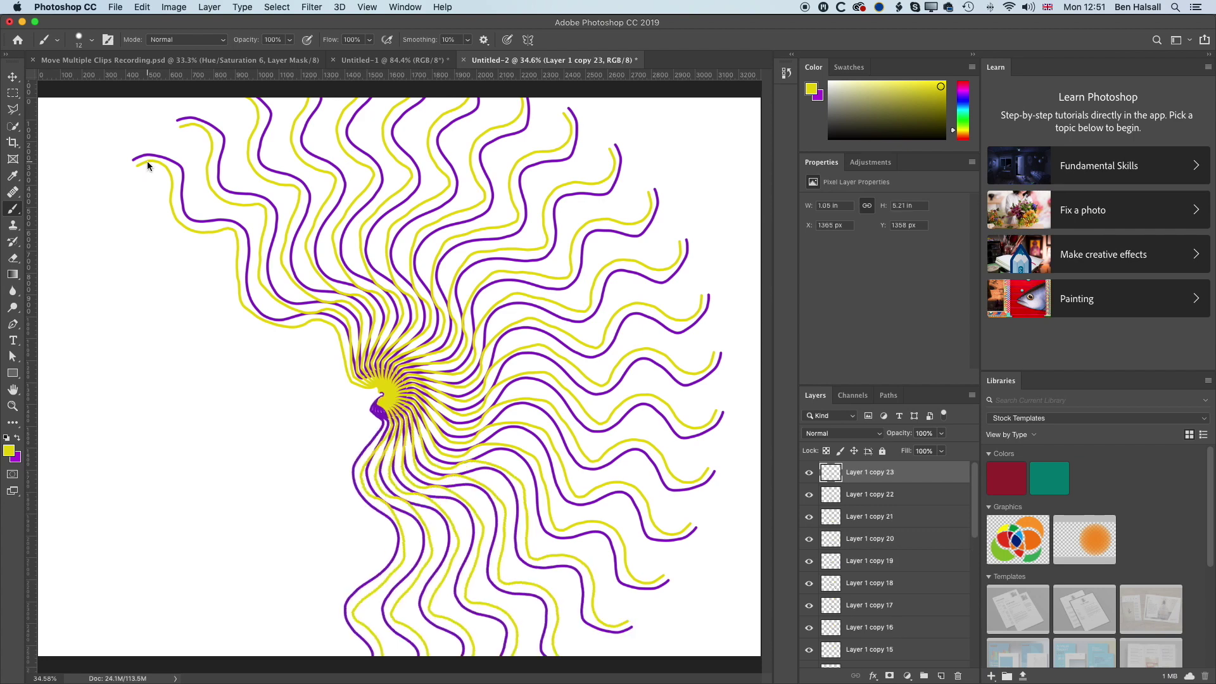
{"action": "key", "text": "alt+shift+super+t"}
{"action": "key", "text": "alt+shift+super+t"}
{"action": "key", "text": "alt+shift+super+t"}
{"action": "key", "text": "alt+shift+super+t"}
{"action": "key", "text": "alt+shift+super+t"}
{"action": "key", "text": "alt+shift+super+t"}
{"action": "key", "text": "alt+shift+super+t"}
{"action": "key", "text": "alt+shift+super+t"}
{"action": "key", "text": "alt+shift+super+t"}
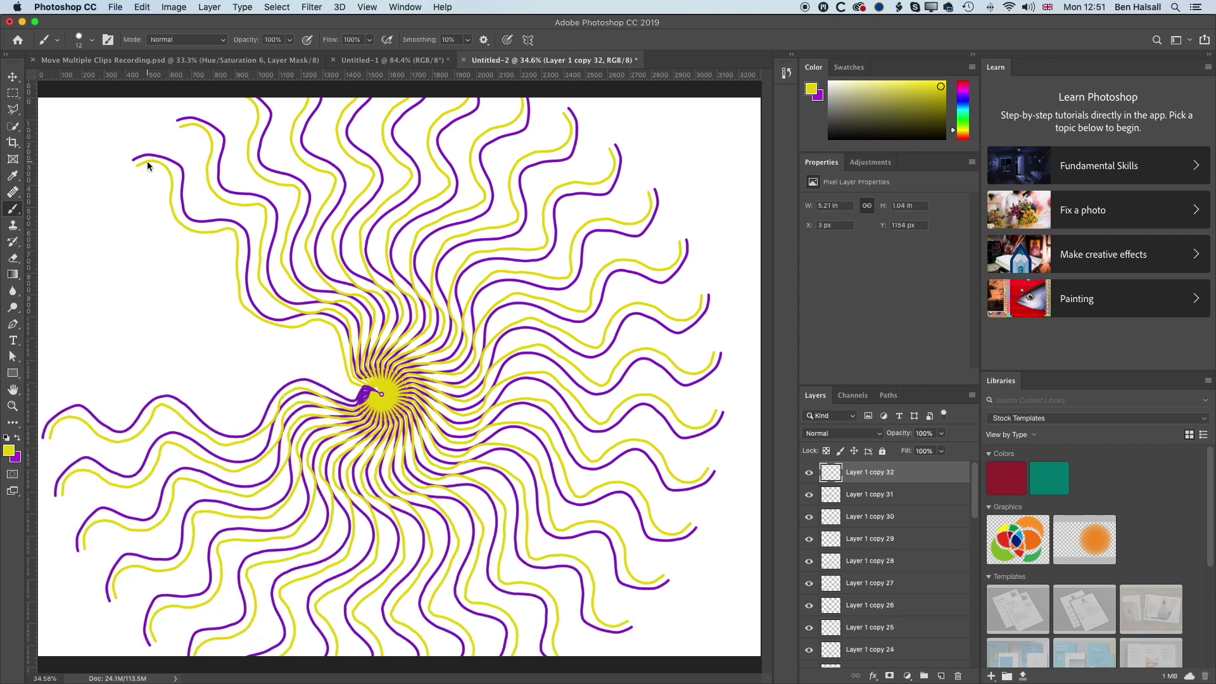
{"action": "key", "text": "alt+shift+super+t"}
{"action": "key", "text": "alt+shift+super+t"}
{"action": "key", "text": "alt+shift+super+t"}
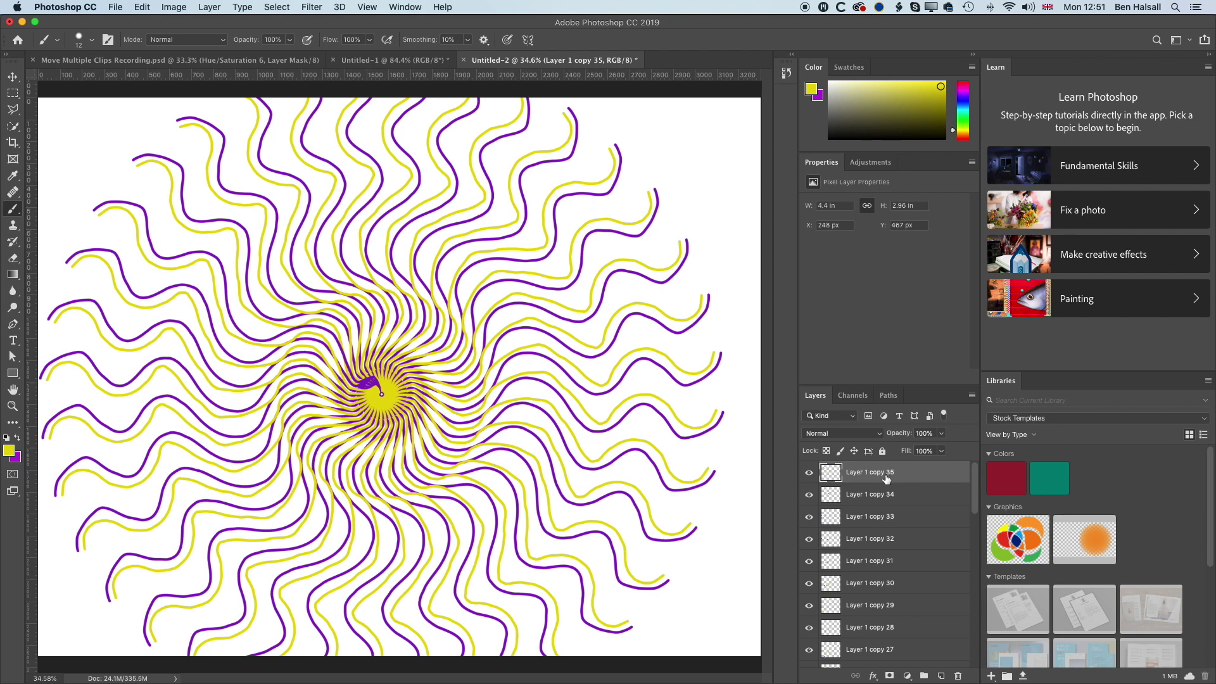
Select all the Layer 1 copy layers and merge them into Layer 1 copy 35
{"action": "scroll", "coordinate": [886, 482], "scroll_direction": "down", "scroll_amount": 10}
{"action": "left_click", "coordinate": [872, 636], "text": "shift"}
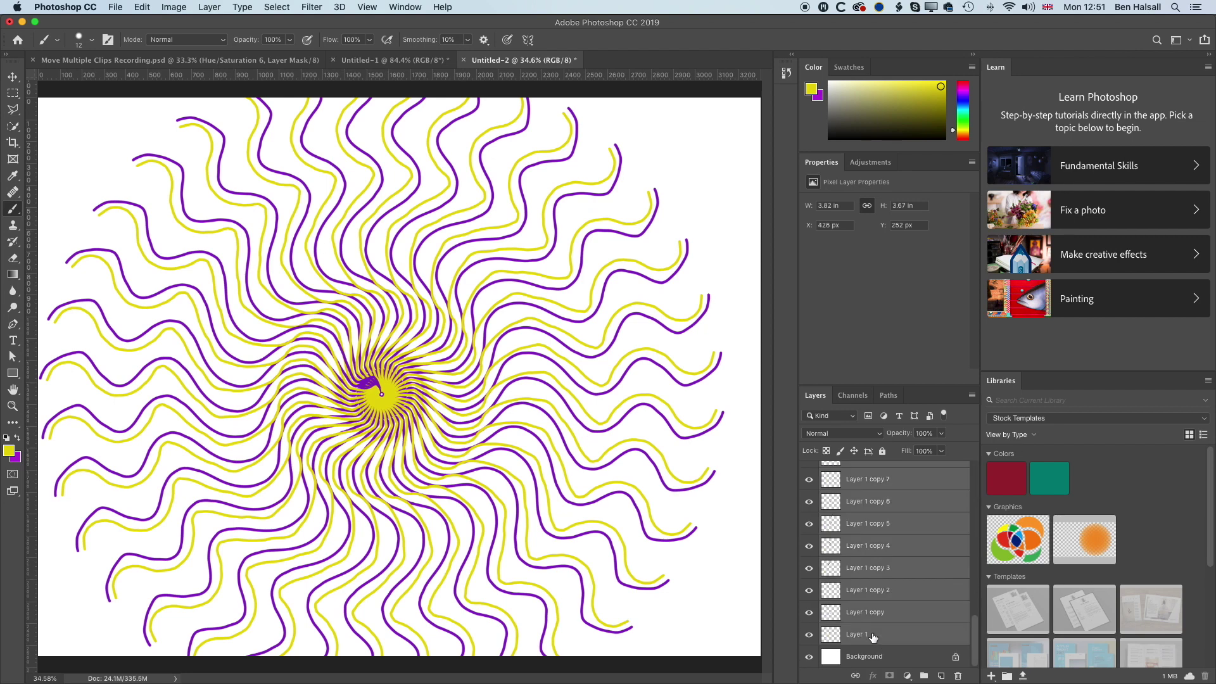
{"action": "right_click", "coordinate": [906, 521]}
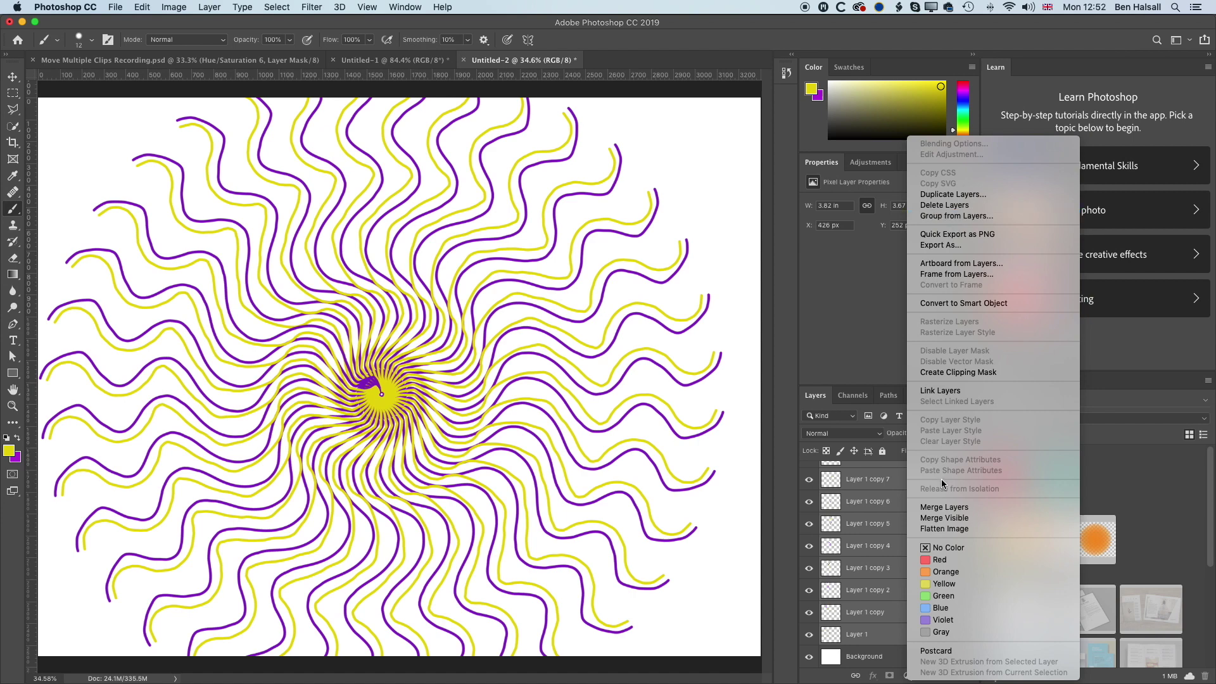
{"action": "left_click", "coordinate": [945, 509]}
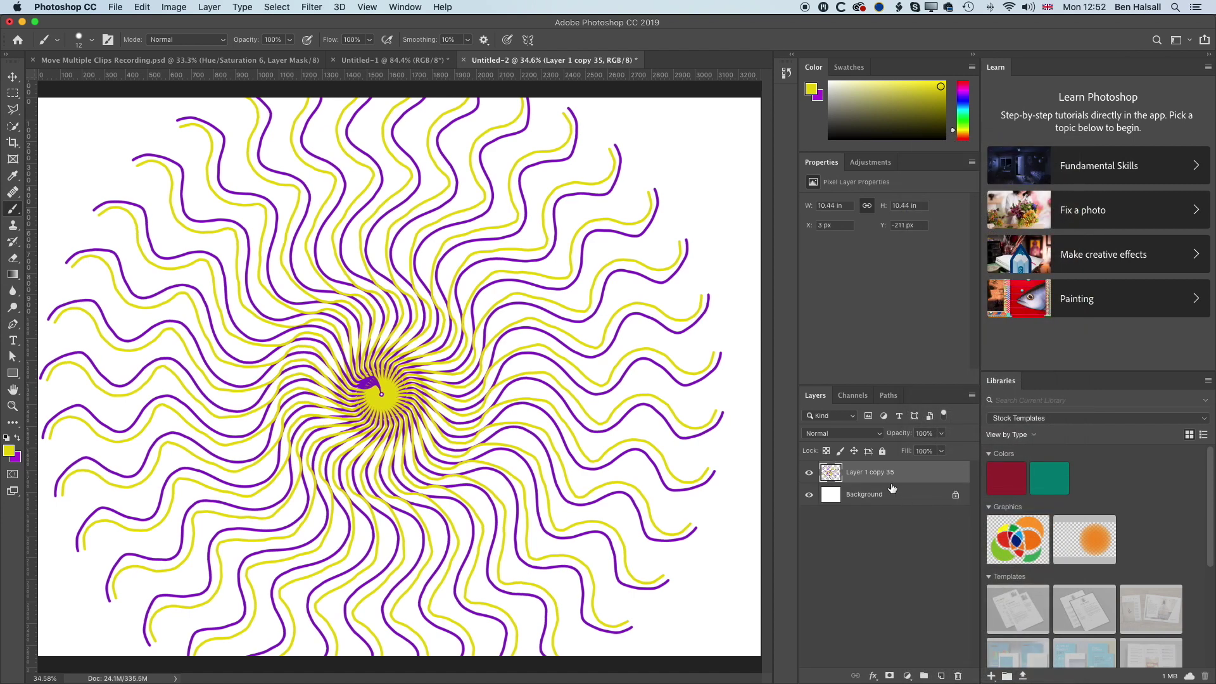
Scale the merged sunburst to about 67% (6.97 in square) and centre it on the canvas
{"action": "left_click", "coordinate": [150, 11]}
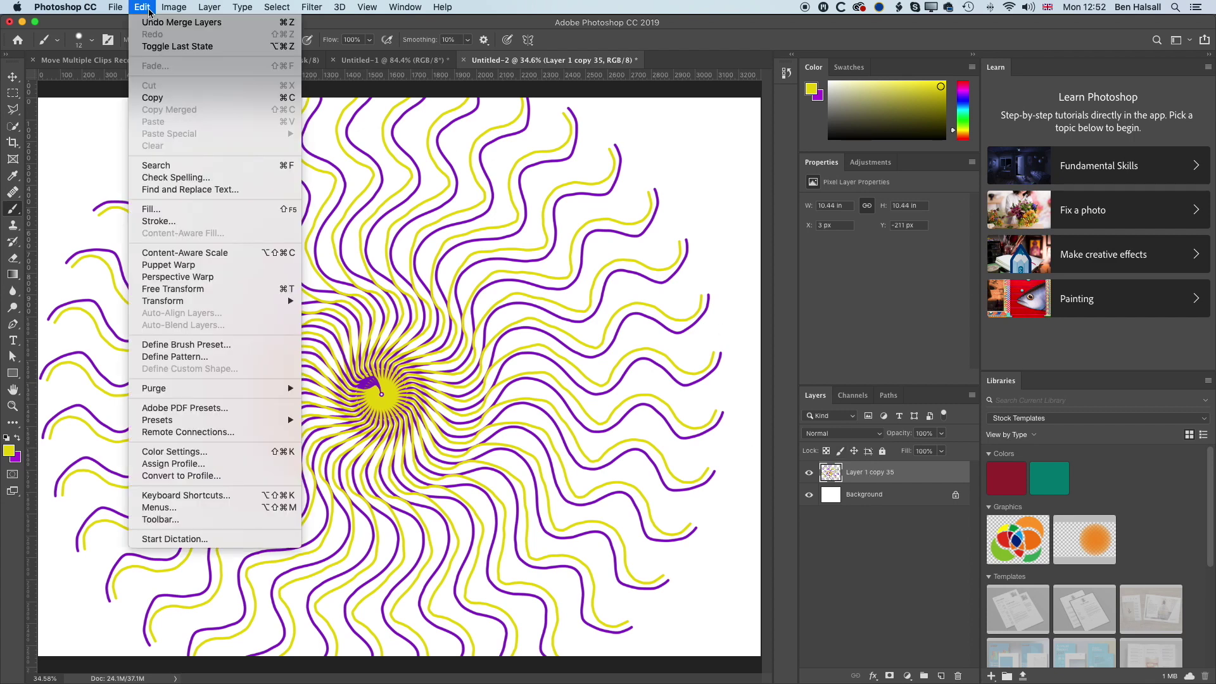
{"action": "left_click", "coordinate": [197, 293]}
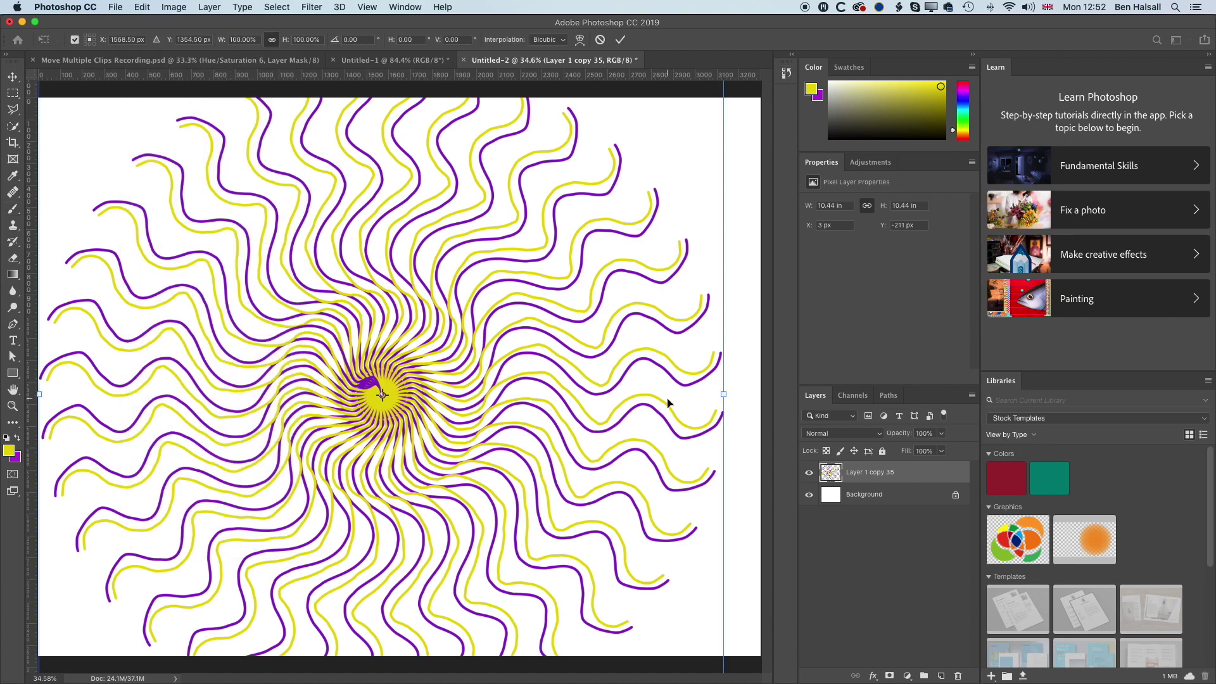
{"action": "key", "text": "super+minus"}
{"action": "key", "text": "super+minus"}
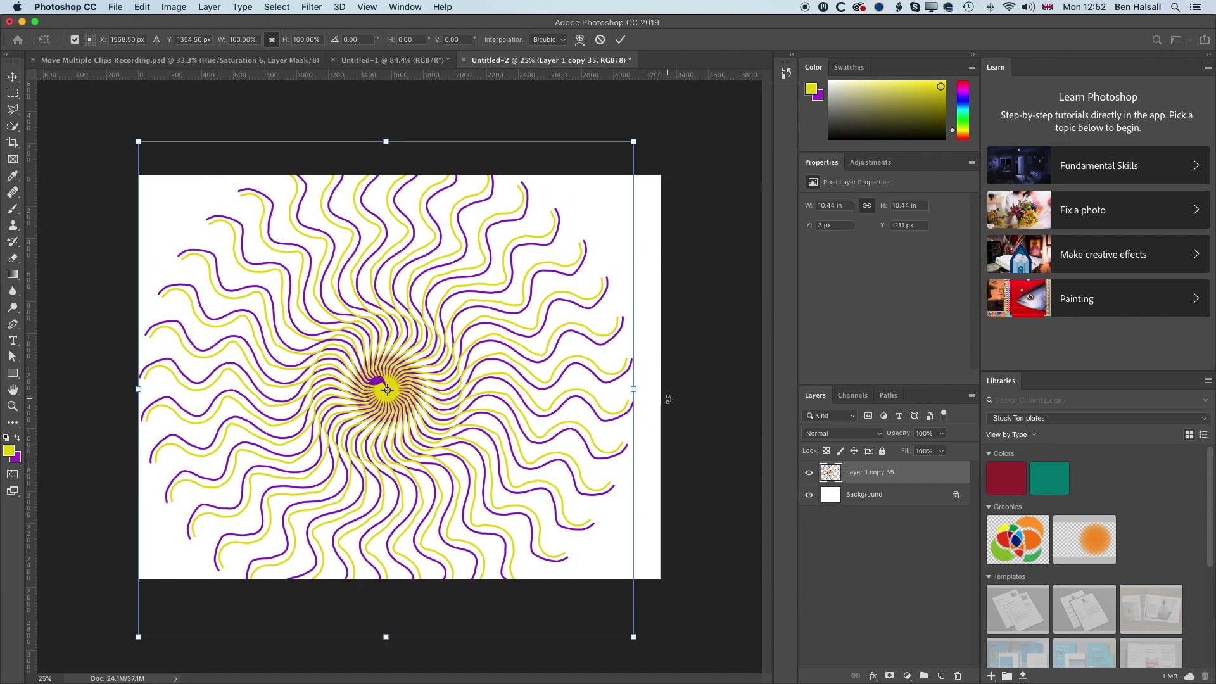
{"action": "left_click_drag", "start_coordinate": [634, 142], "coordinate": [554, 221]}
{"action": "left_click_drag", "start_coordinate": [552, 638], "coordinate": [465, 569]}
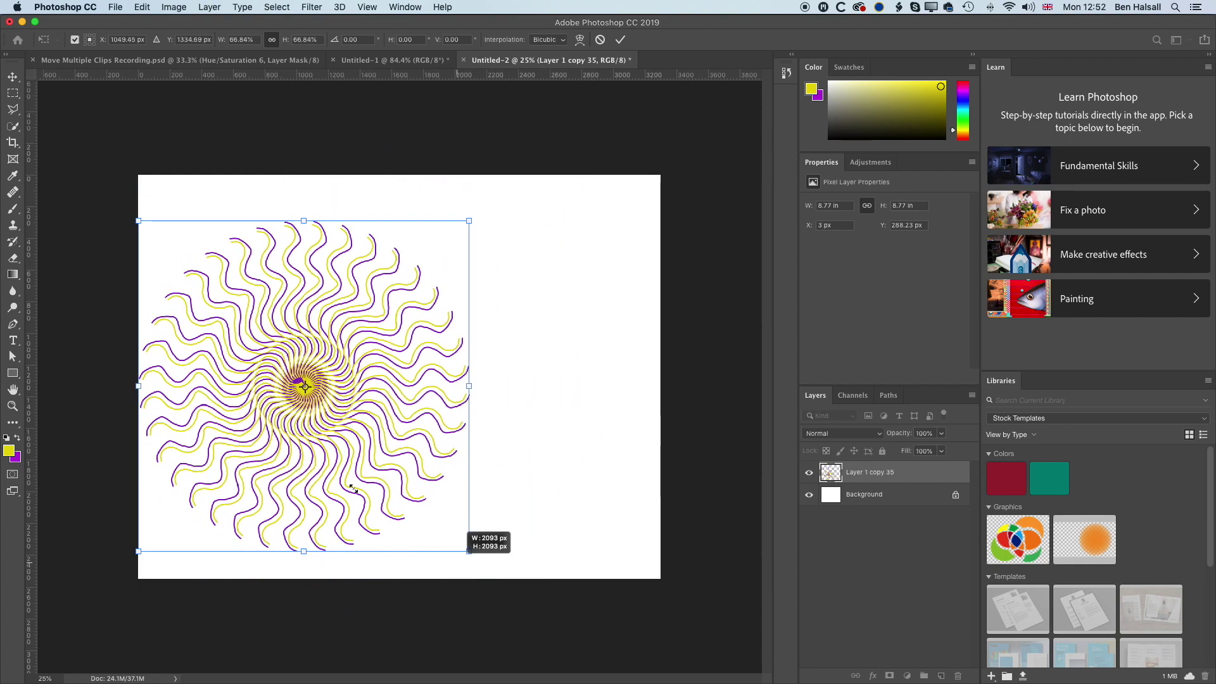
{"action": "left_click_drag", "start_coordinate": [259, 387], "coordinate": [354, 377]}
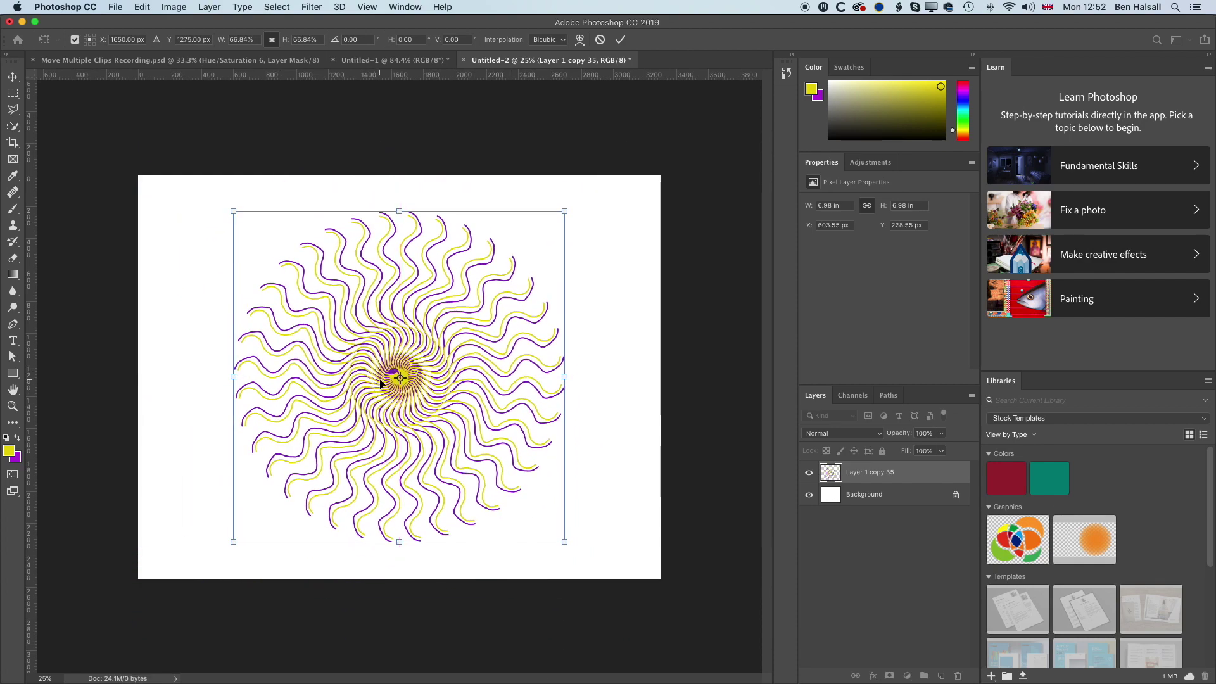
{"action": "key", "text": "Return"}
{"action": "key", "text": "b"}
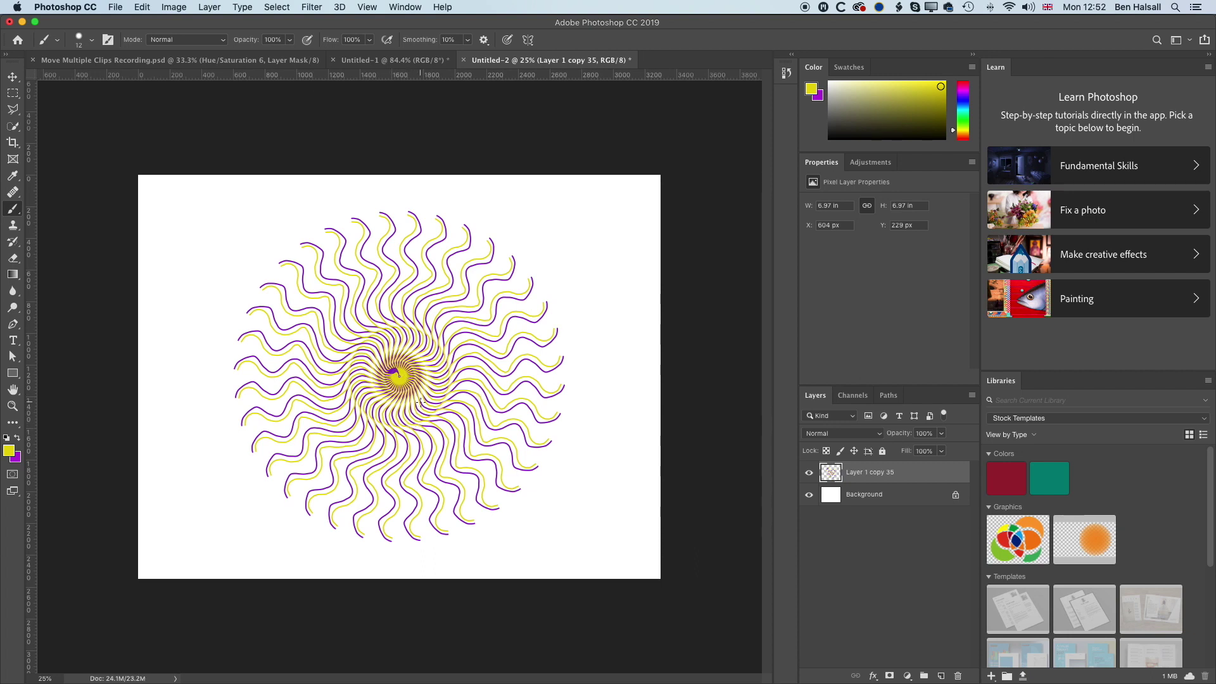
Move the sunburst up-left and shrink it to about 4 inches across
{"action": "key", "text": "v"}
{"action": "left_click", "coordinate": [331, 373]}
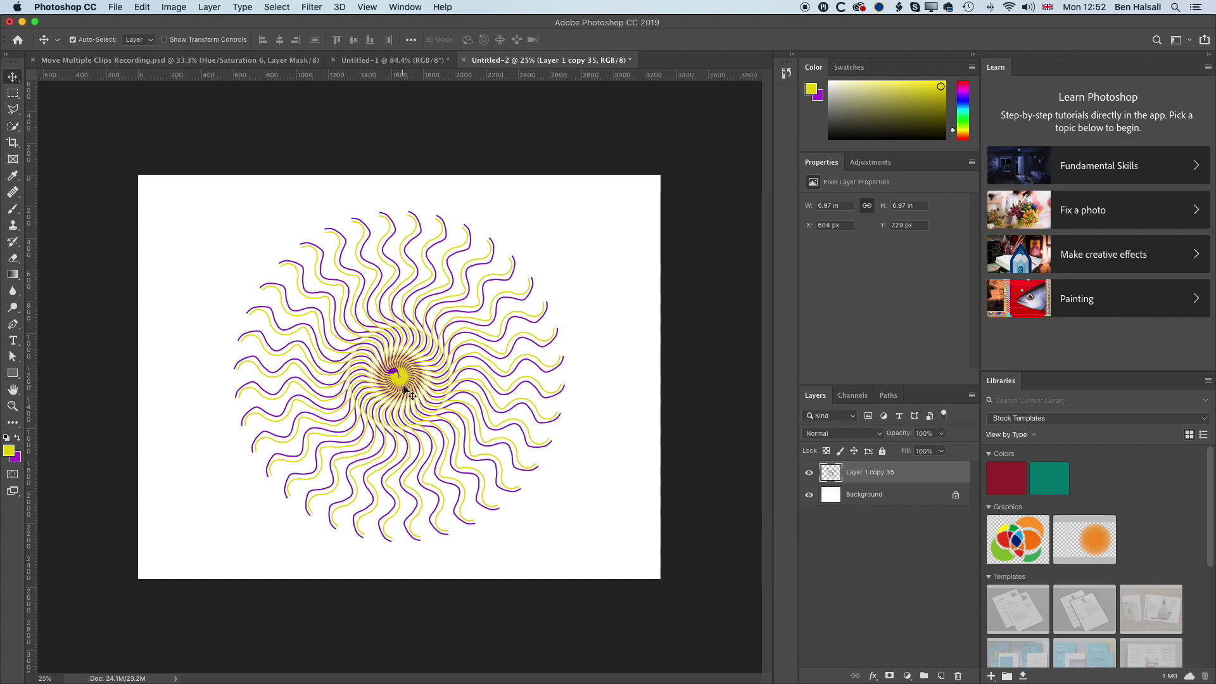
{"action": "left_click_drag", "start_coordinate": [405, 390], "coordinate": [337, 370]}
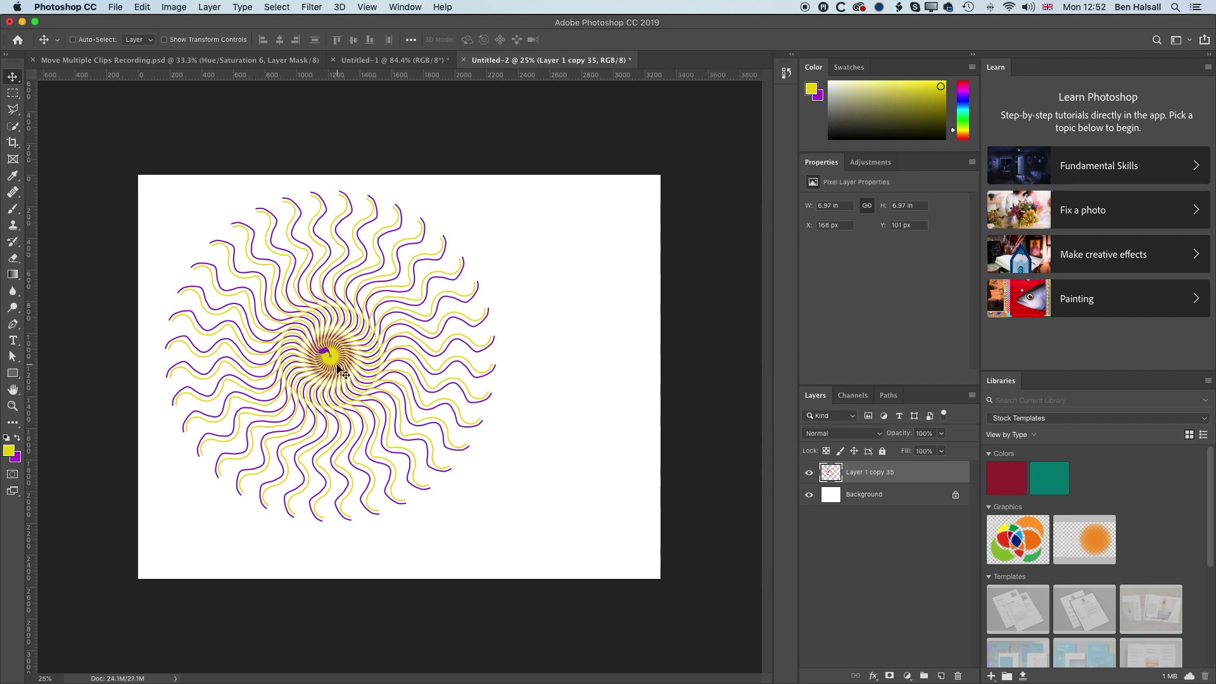
{"action": "key", "text": "ctrl+t"}
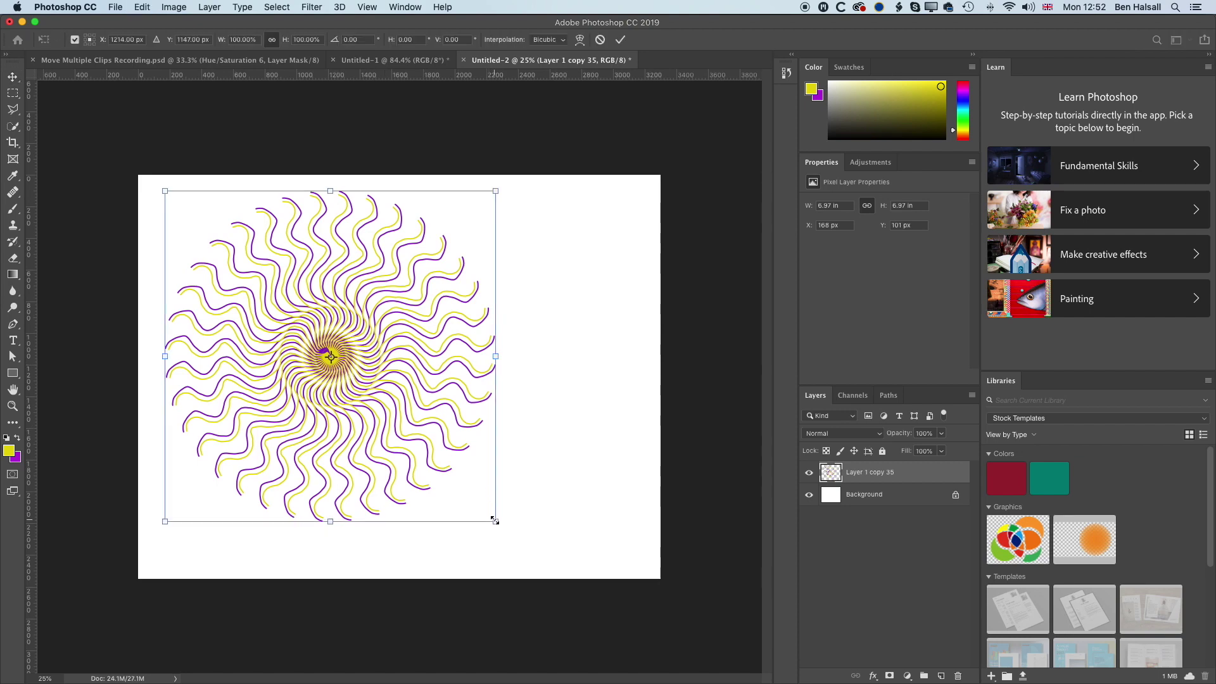
{"action": "left_click_drag", "start_coordinate": [495, 520], "coordinate": [358, 383]}
{"action": "key", "text": "Return"}
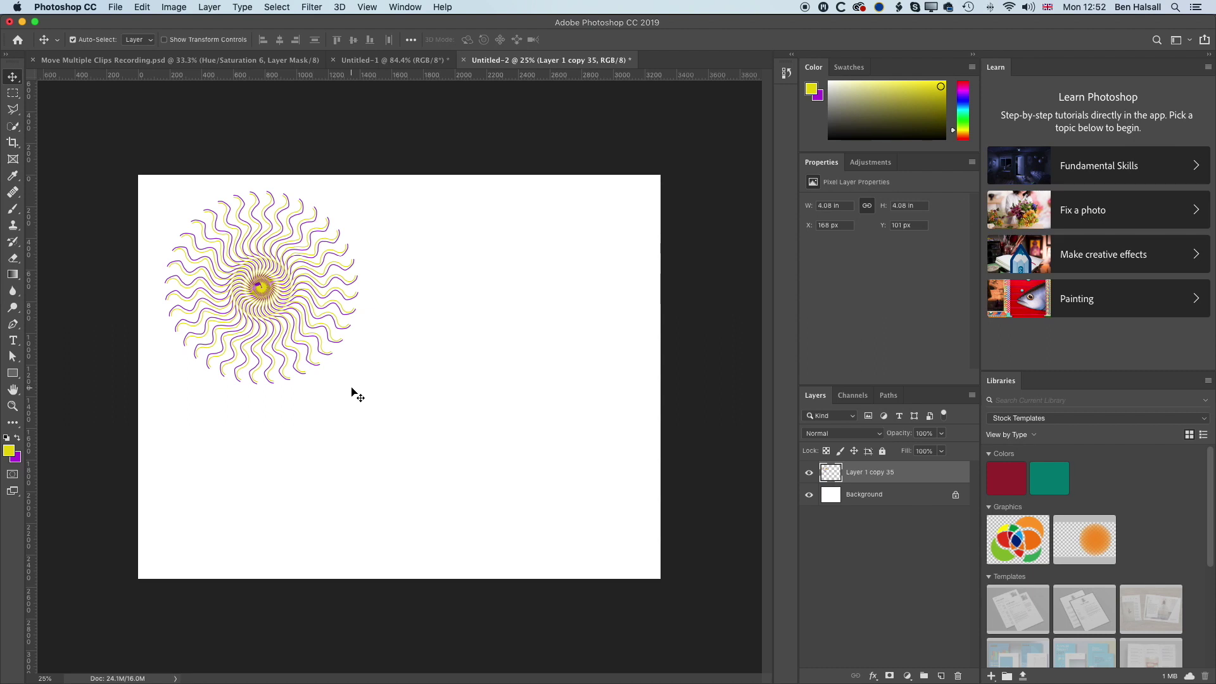
Shrink the sunburst further to about 3.62 in square and shift it down-right
{"action": "left_click", "coordinate": [145, 7]}
{"action": "left_click", "coordinate": [183, 289]}
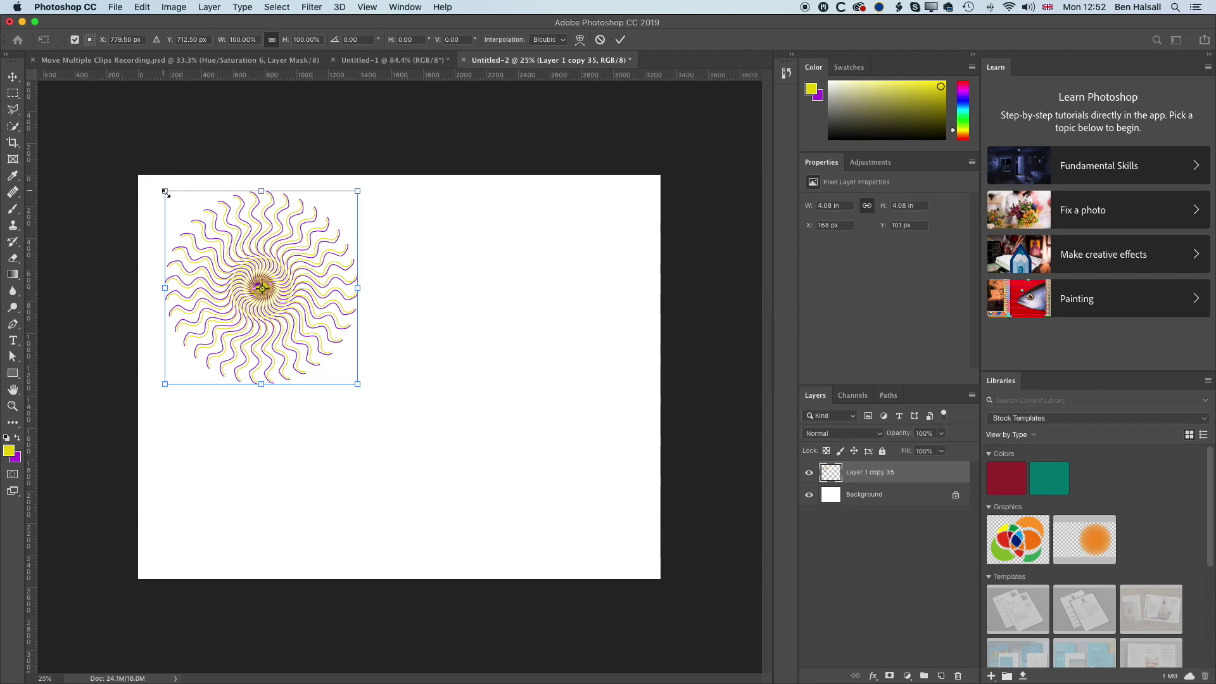
{"action": "left_click_drag", "start_coordinate": [164, 191], "coordinate": [187, 212]}
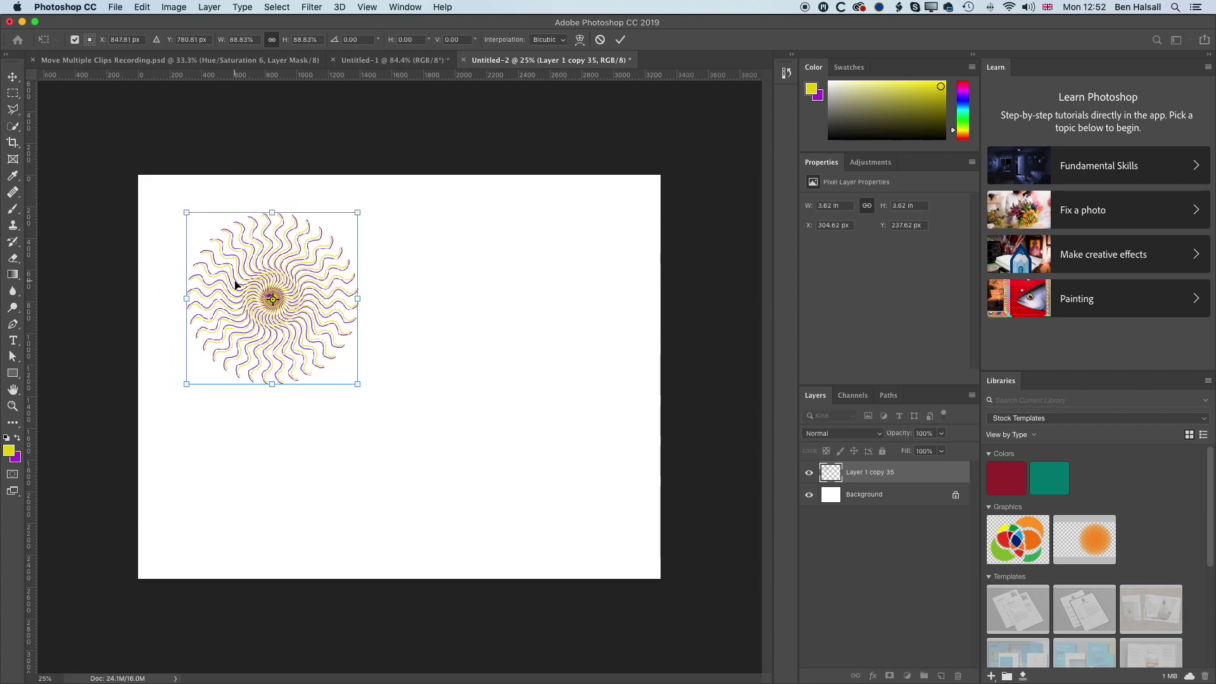
{"action": "left_click_drag", "start_coordinate": [235, 283], "coordinate": [263, 310]}
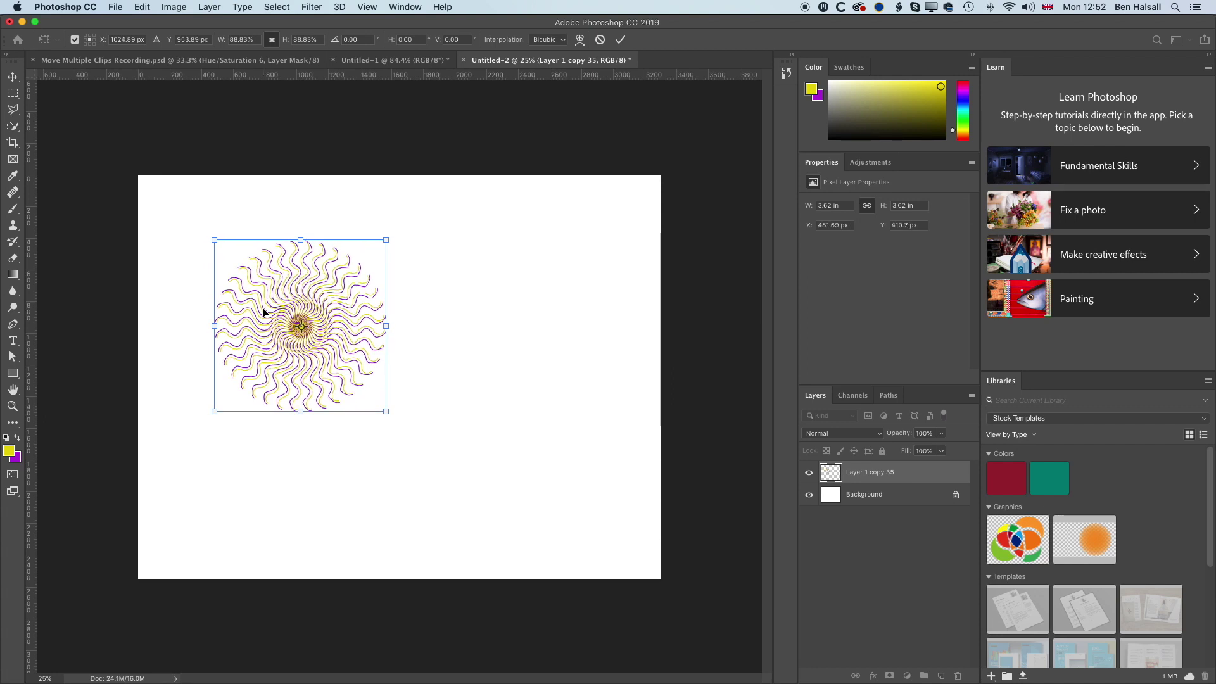
{"action": "key", "text": "Return"}
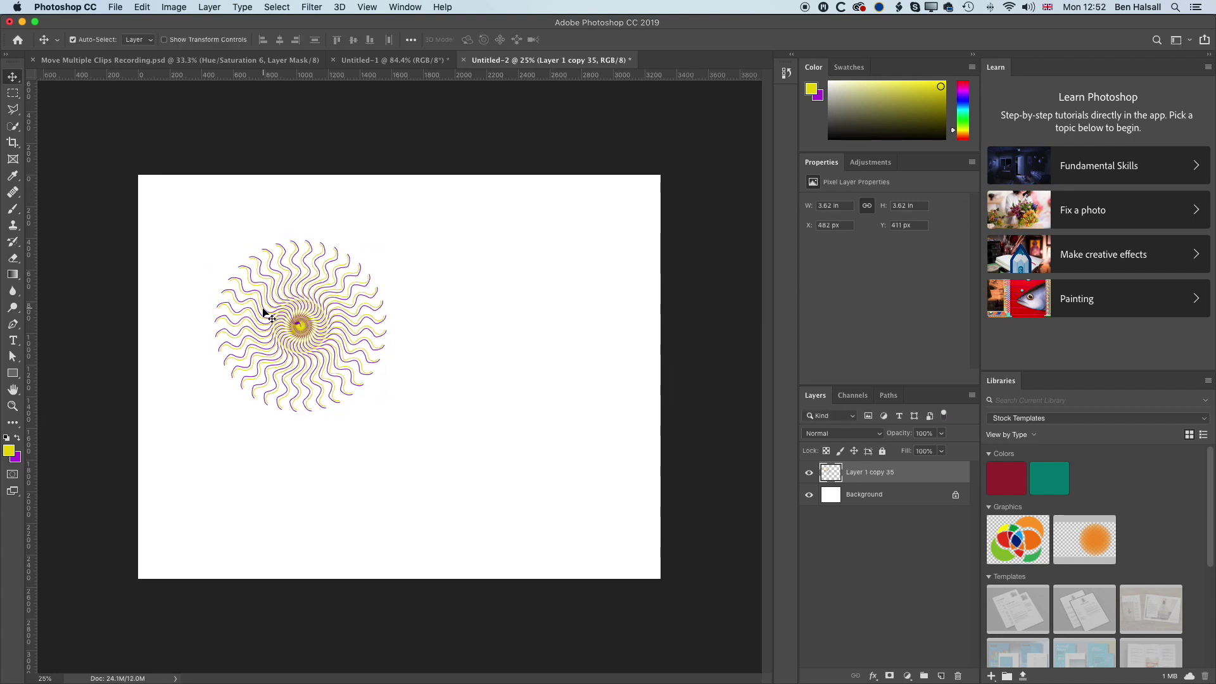
Create smaller, offset sunburst duplicates trailing down-right, up to Layer 1 copy 42 at 1.58 in
{"action": "key", "text": "super"}
{"action": "key", "text": "alt"}
{"action": "key", "text": "super+alt+shift+t"}
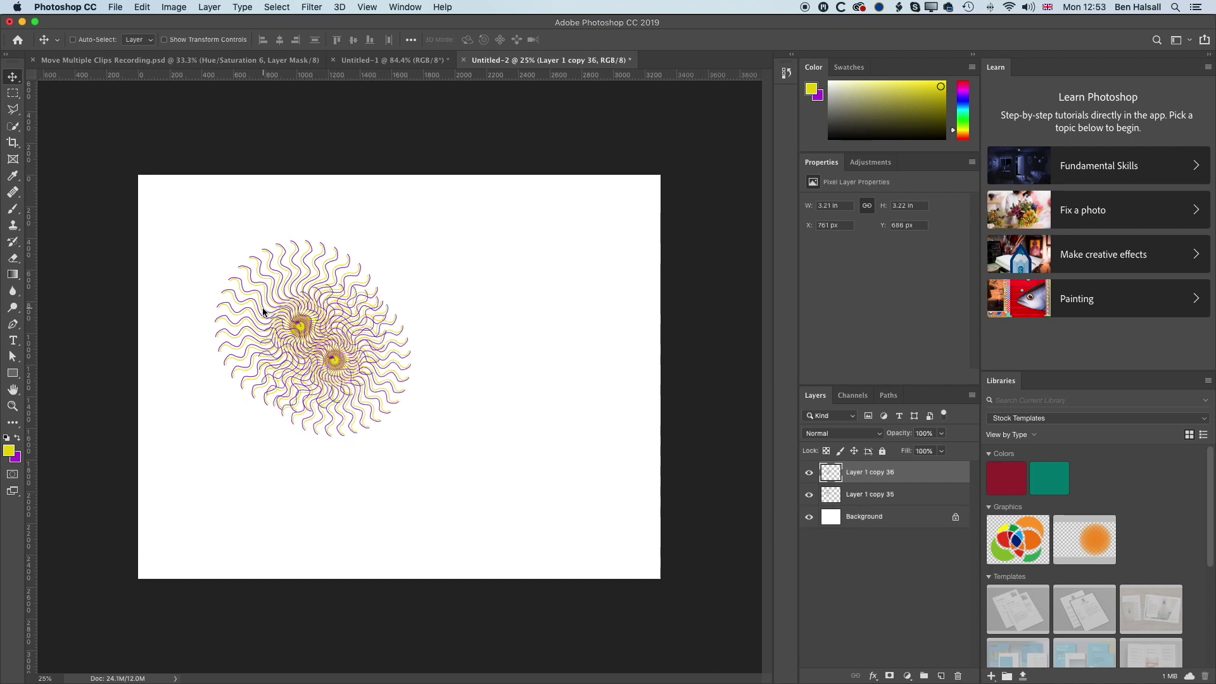
{"action": "key", "text": "super+alt+shift+t"}
{"action": "key", "text": "super+alt+shift+t"}
{"action": "key", "text": "super+alt+shift+t"}
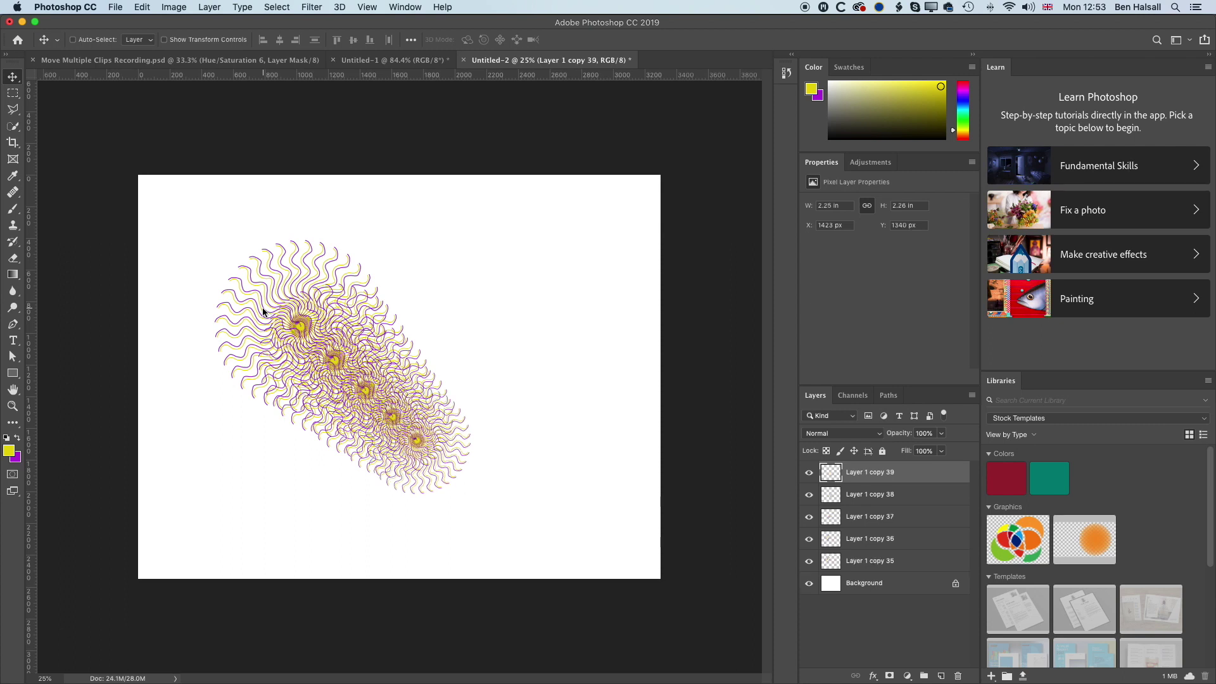
{"action": "key", "text": "super+alt+shift+t"}
{"action": "key", "text": "super+alt+shift+t"}
{"action": "key", "text": "super+alt+shift+t"}
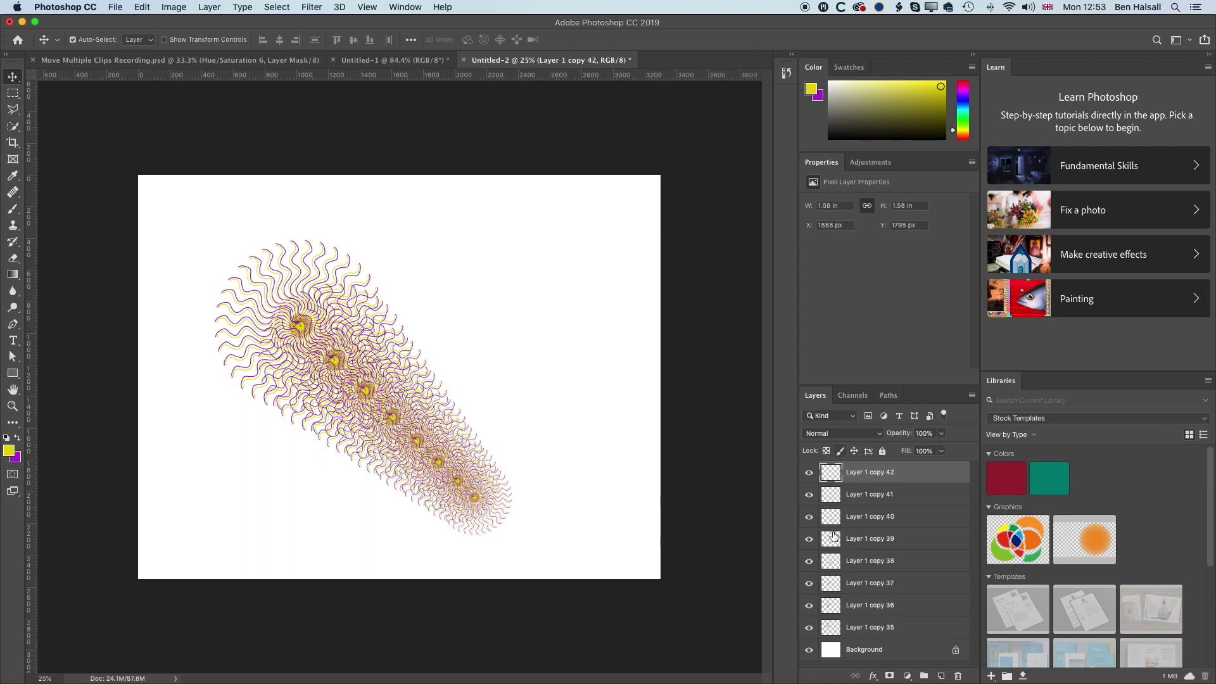
Drag the eight sunbursts apart to the upper left, upper right, lower left, right, centre and lower right
{"action": "left_click_drag", "start_coordinate": [524, 577], "coordinate": [516, 488]}
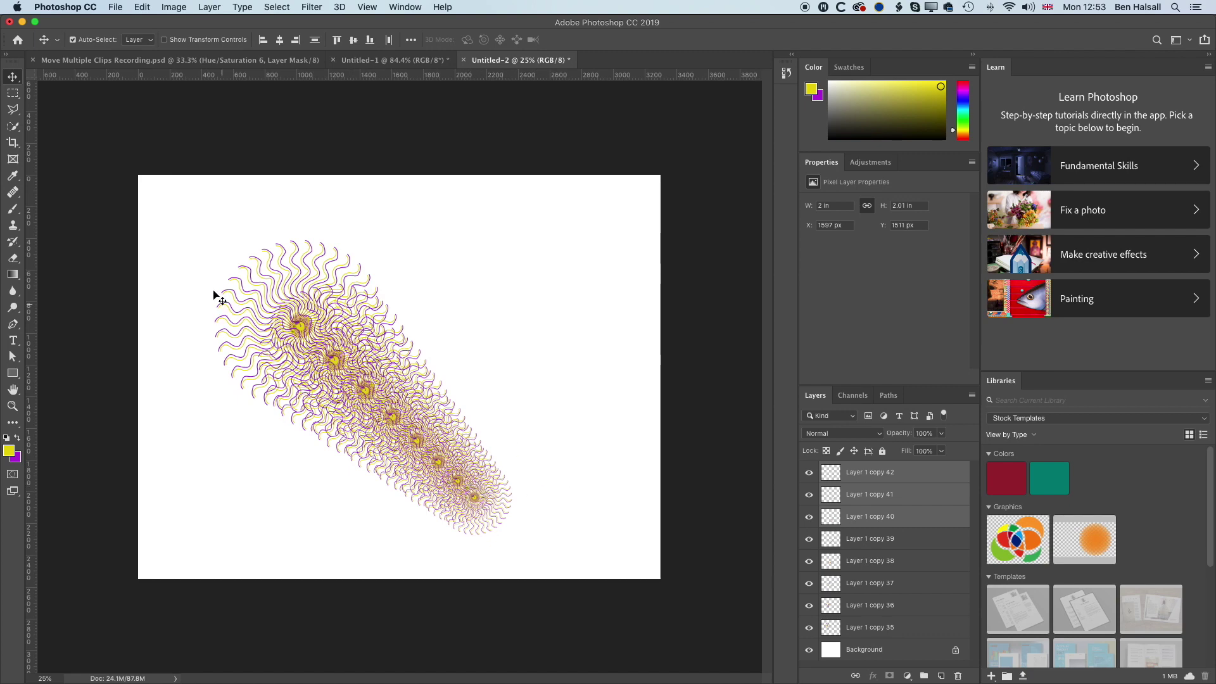
{"action": "left_click_drag", "start_coordinate": [300, 328], "coordinate": [229, 286]}
{"action": "left_click_drag", "start_coordinate": [336, 360], "coordinate": [510, 308]}
{"action": "left_click", "coordinate": [367, 396]}
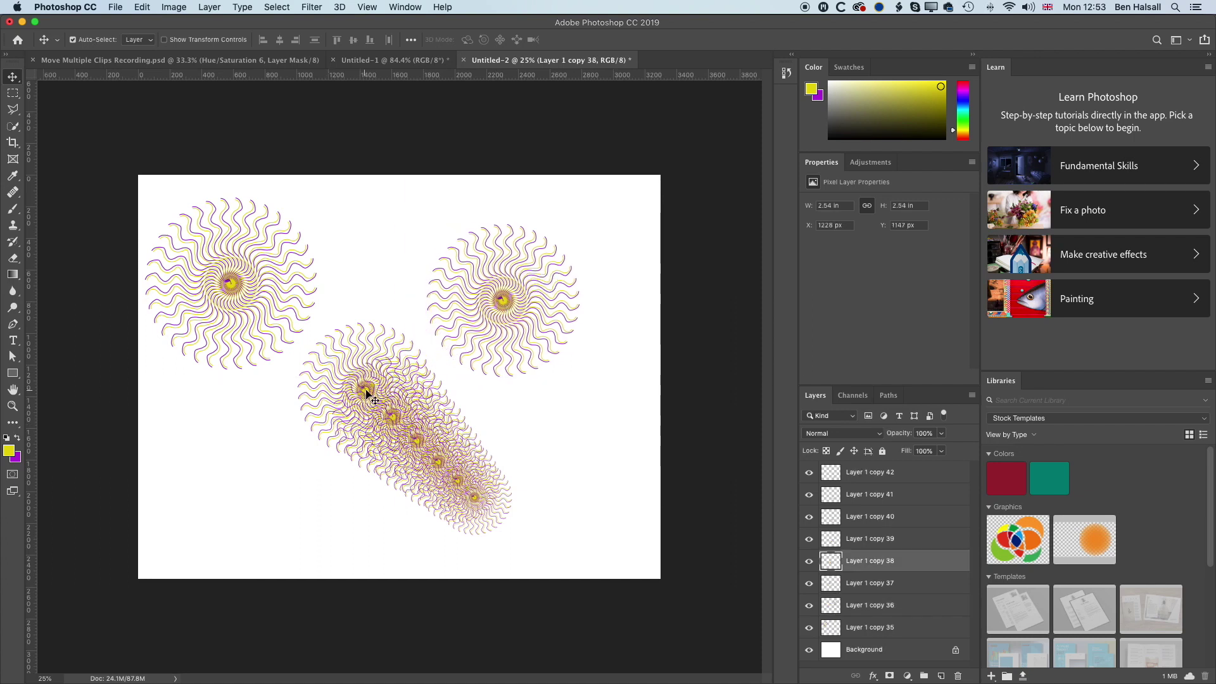
{"action": "left_click_drag", "start_coordinate": [361, 394], "coordinate": [244, 464]}
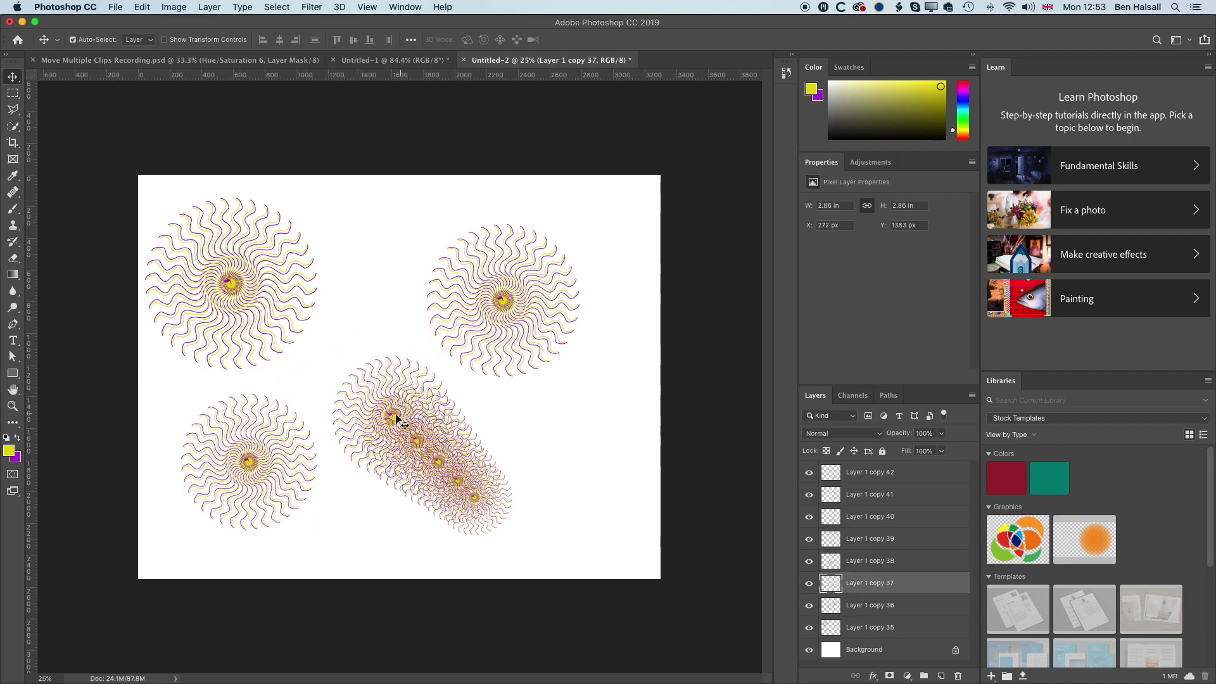
{"action": "left_click_drag", "start_coordinate": [416, 432], "coordinate": [589, 434]}
{"action": "left_click_drag", "start_coordinate": [422, 446], "coordinate": [398, 408]}
{"action": "left_click_drag", "start_coordinate": [442, 479], "coordinate": [387, 524]}
{"action": "left_click_drag", "start_coordinate": [490, 504], "coordinate": [544, 532]}
{"action": "left_click_drag", "start_coordinate": [462, 483], "coordinate": [462, 467]}
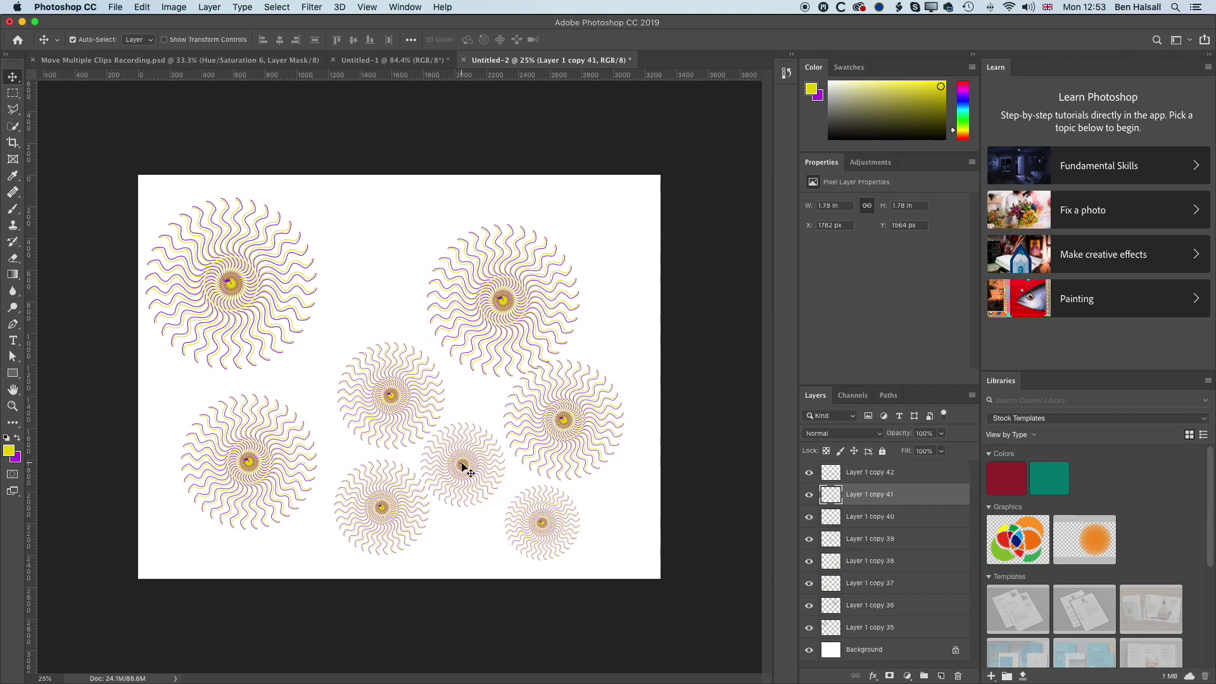
{"action": "key", "text": "super"}
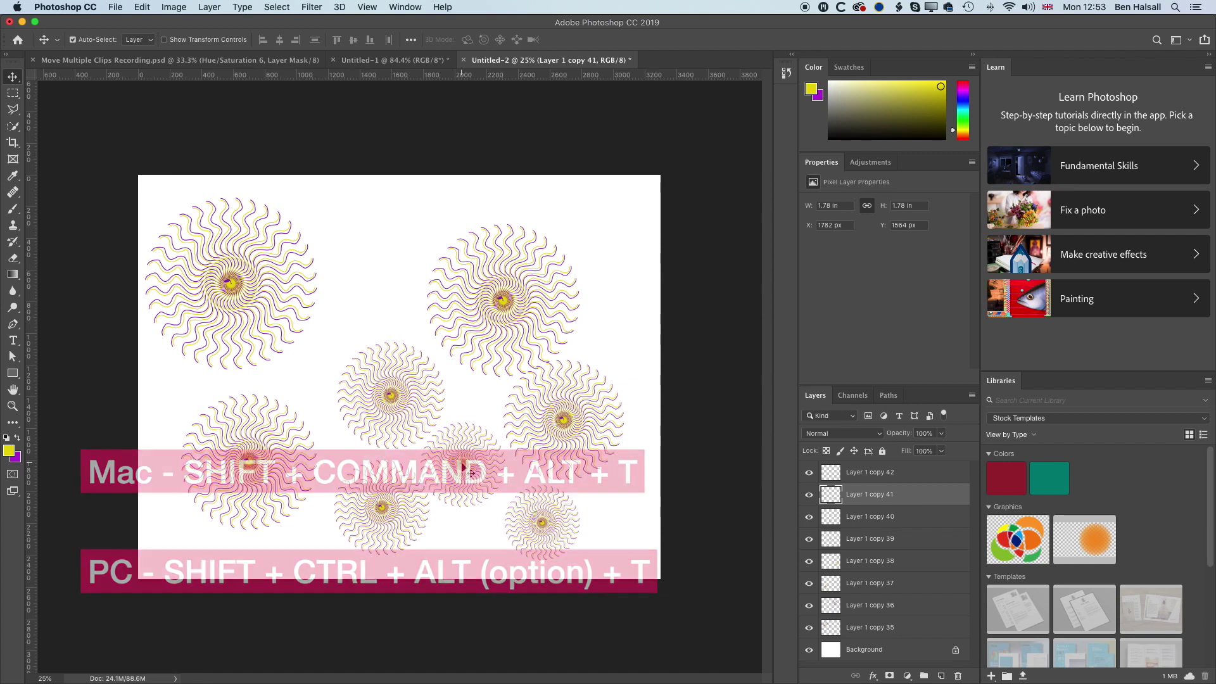
{"action": "key", "text": "super"}
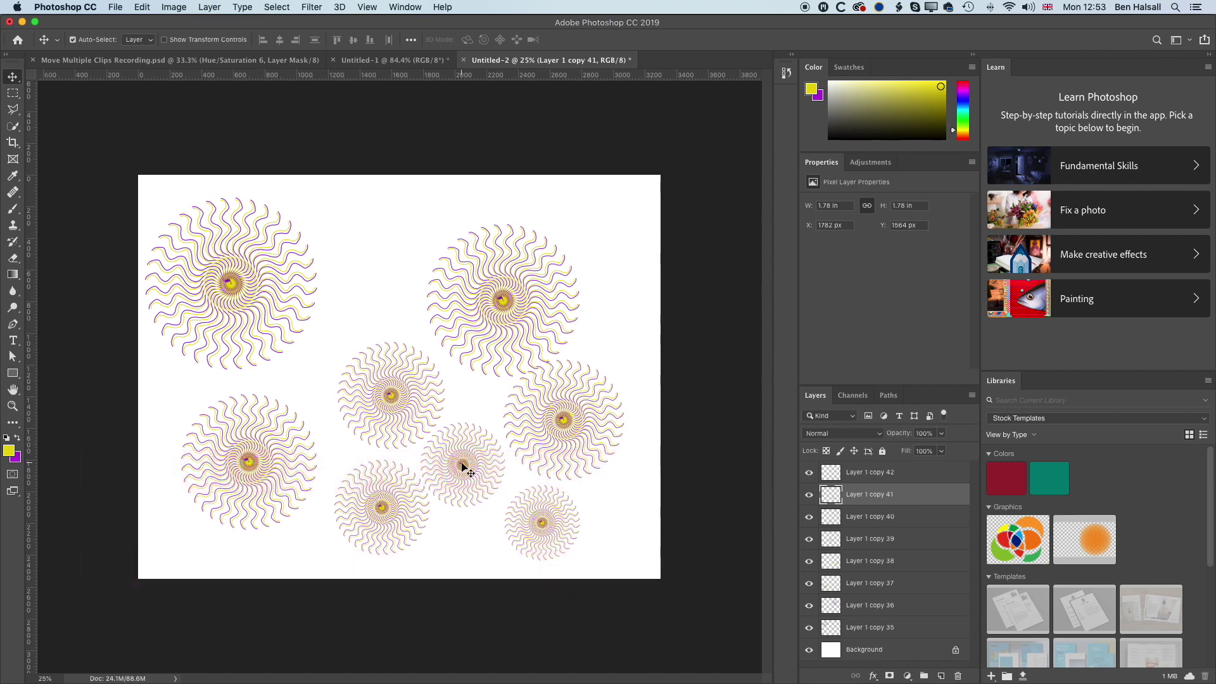